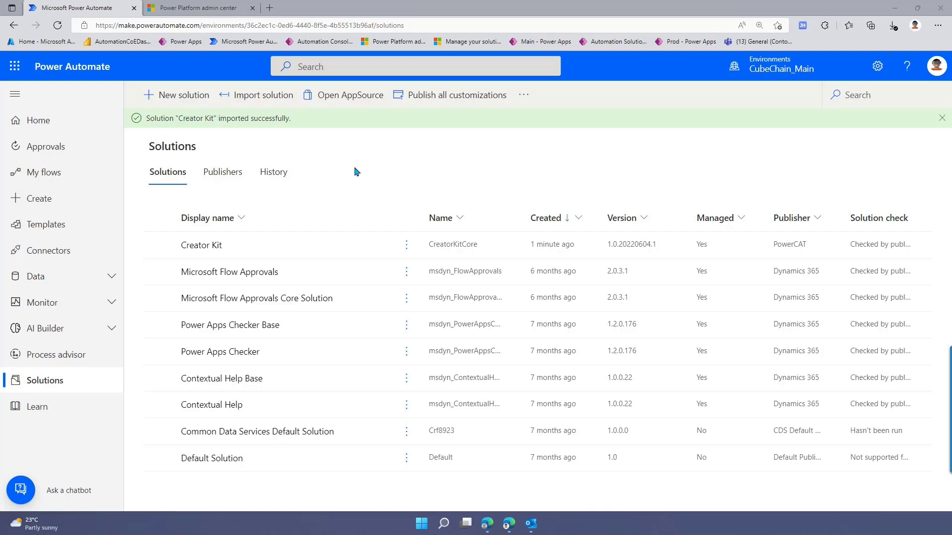
Step: Play the Creator Kit Reference App from the Creator Kit solution, examine its component reference, and close the app
{"action": "left_click", "coordinate": [203, 247]}
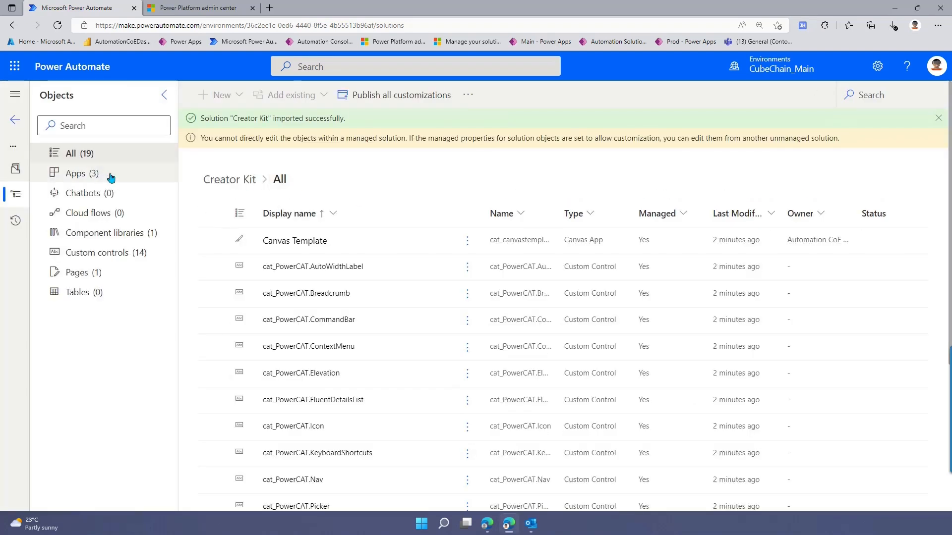
{"action": "left_click", "coordinate": [110, 176]}
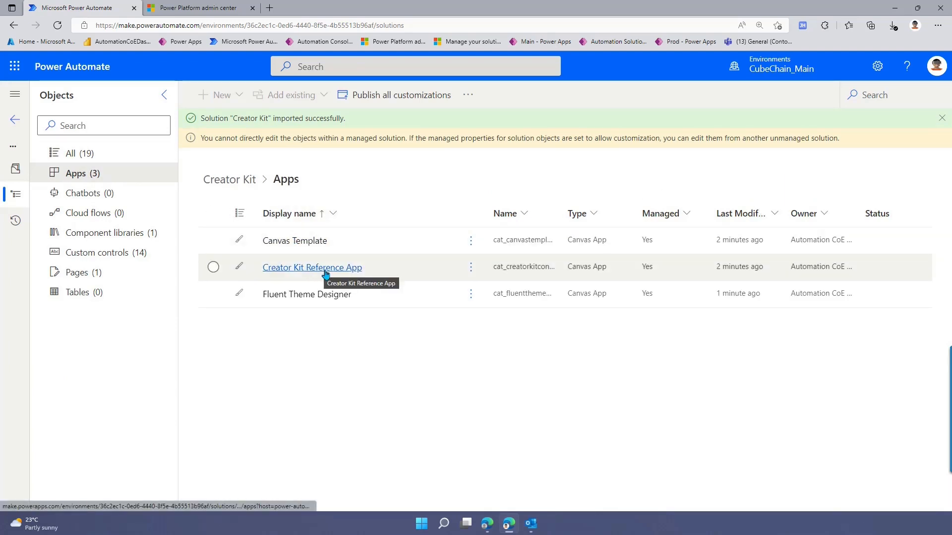
{"action": "left_click", "coordinate": [473, 269]}
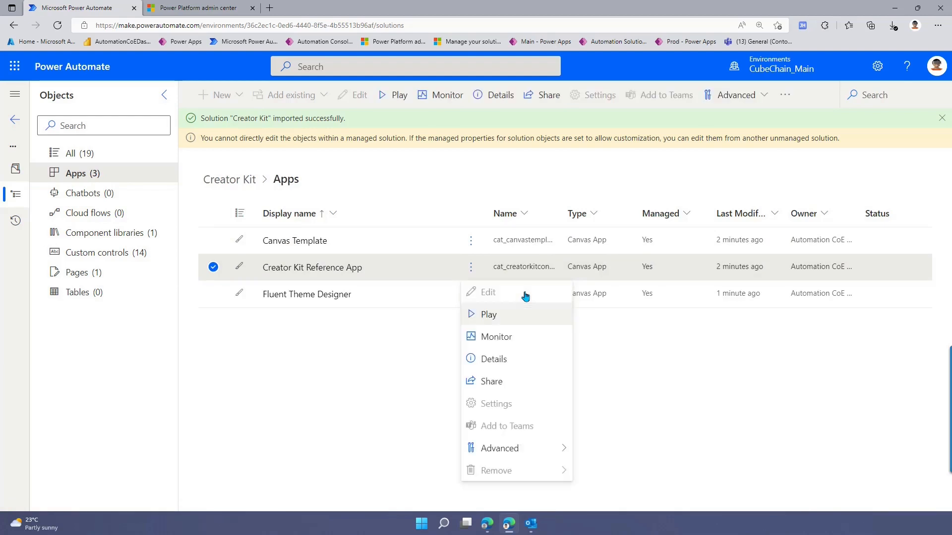
{"action": "left_click", "coordinate": [500, 317]}
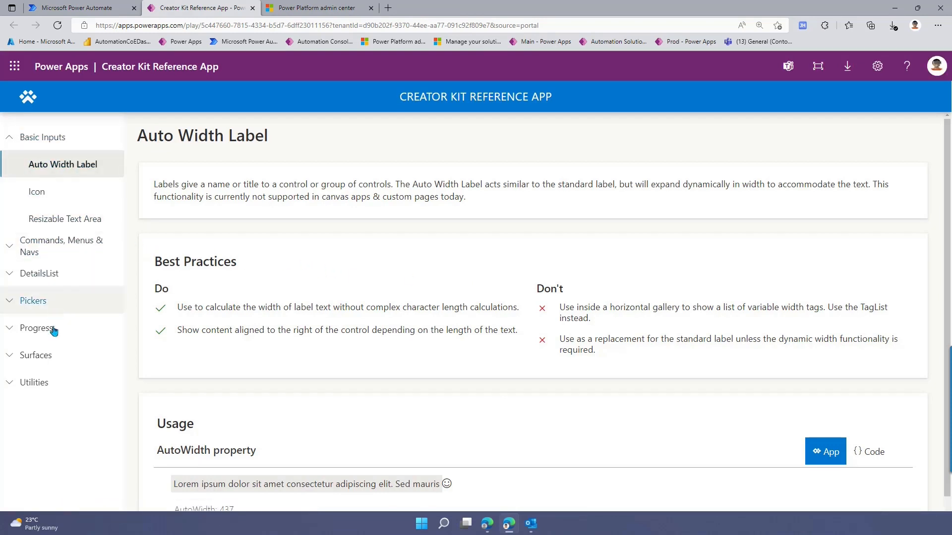
{"action": "left_click_drag", "start_coordinate": [162, 260], "coordinate": [240, 261]}
{"action": "left_click", "coordinate": [257, 265]}
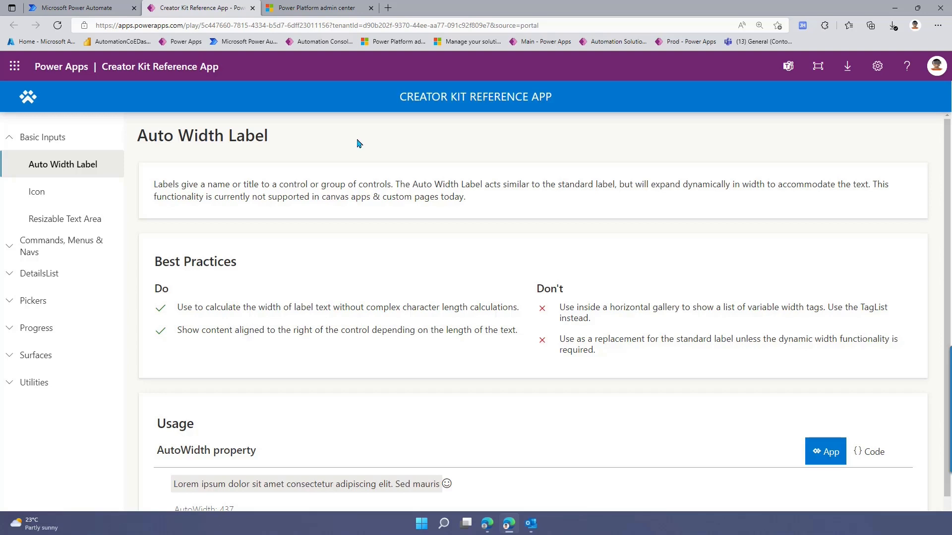
{"action": "left_click", "coordinate": [252, 8]}
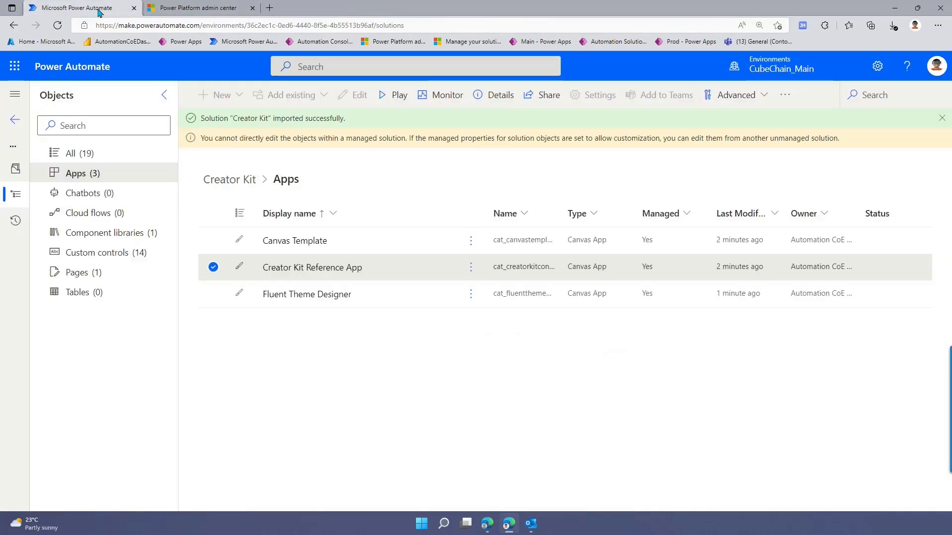
Step: Leave the Creator Kit solution and return to the environment's list of solutions
{"action": "left_click", "coordinate": [14, 170]}
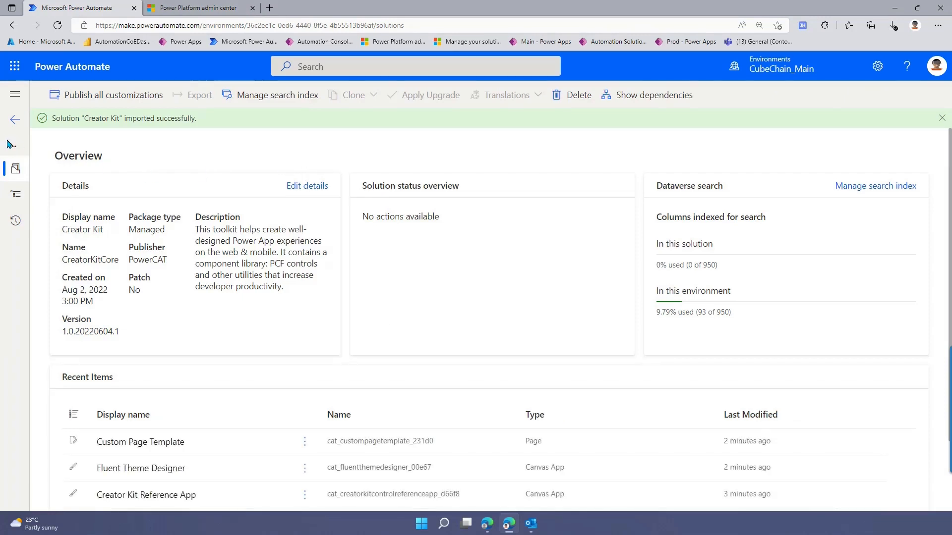
{"action": "left_click", "coordinate": [17, 102]}
{"action": "left_click", "coordinate": [34, 120]}
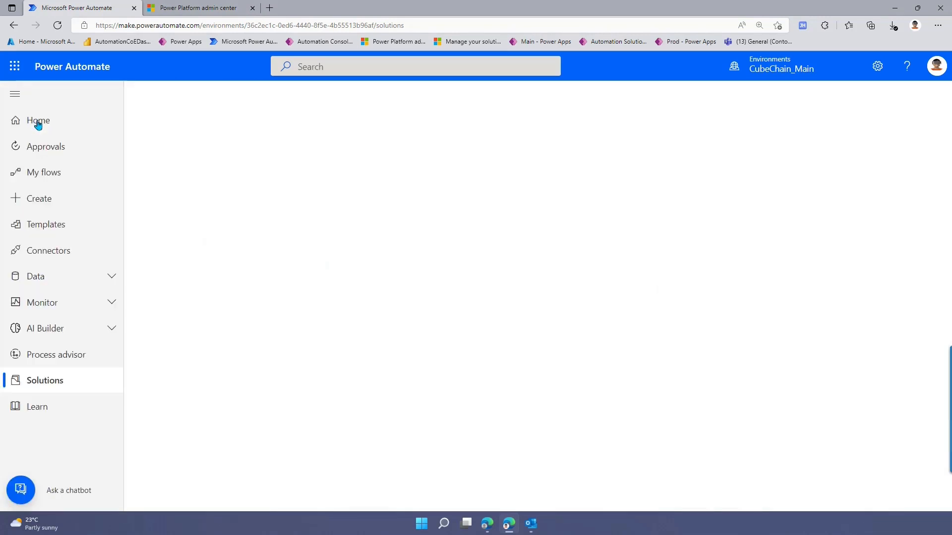
{"action": "left_click", "coordinate": [45, 381]}
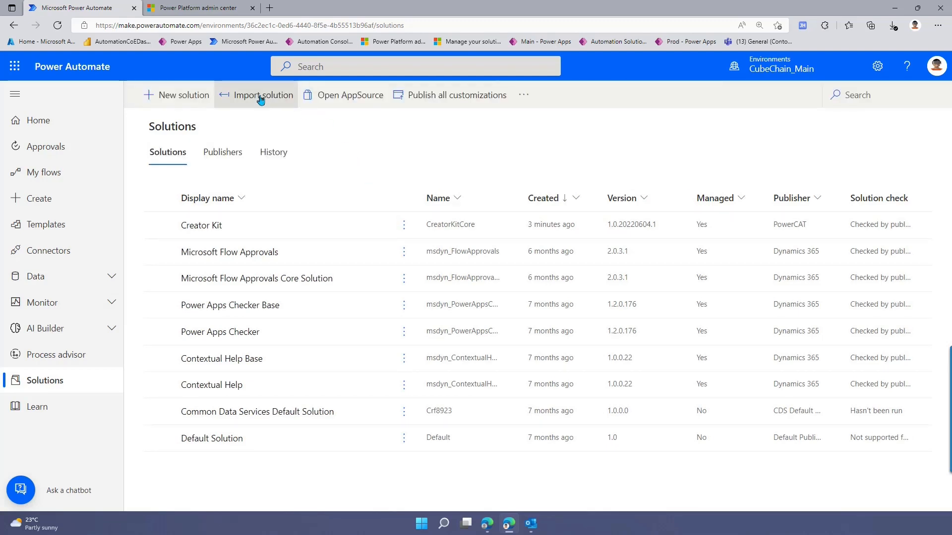
Step: Start importing the solution file AutomationCoEMain_0_0_1_9_managed.zip, accept its details and proceed to the connections
{"action": "left_click", "coordinate": [260, 99]}
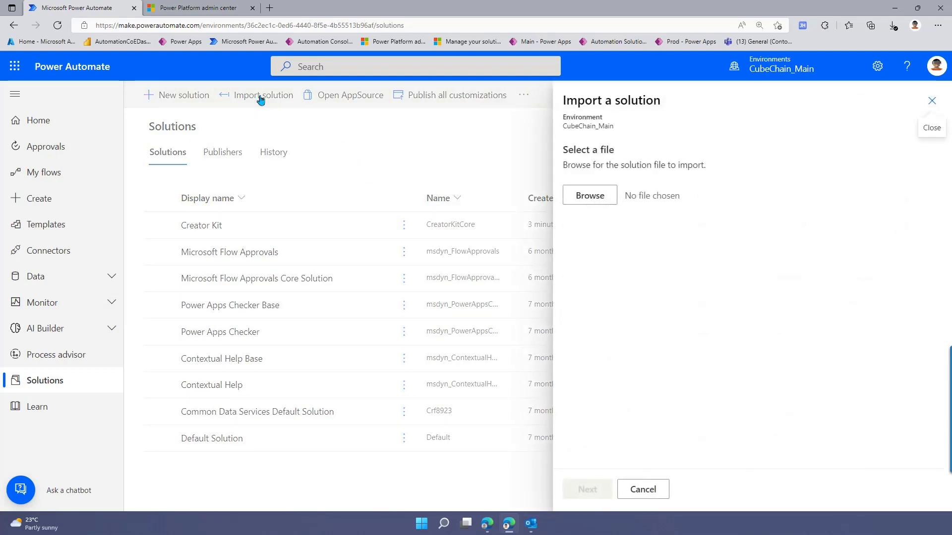
{"action": "left_click", "coordinate": [594, 204]}
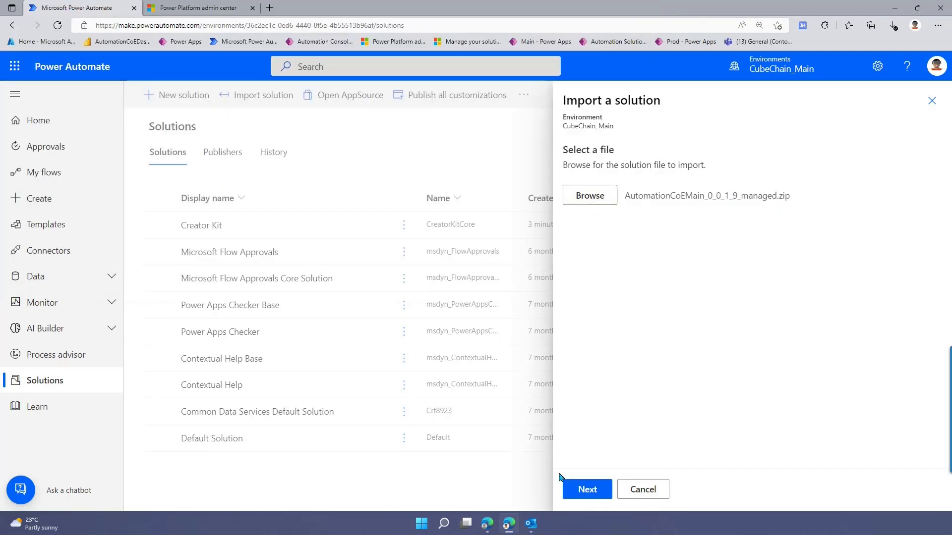
{"action": "left_click", "coordinate": [594, 497]}
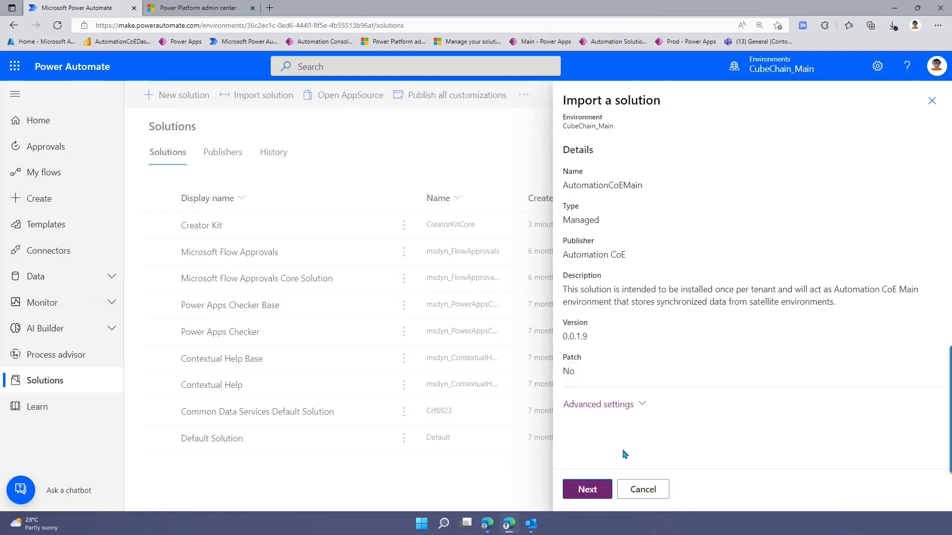
{"action": "left_click", "coordinate": [587, 490]}
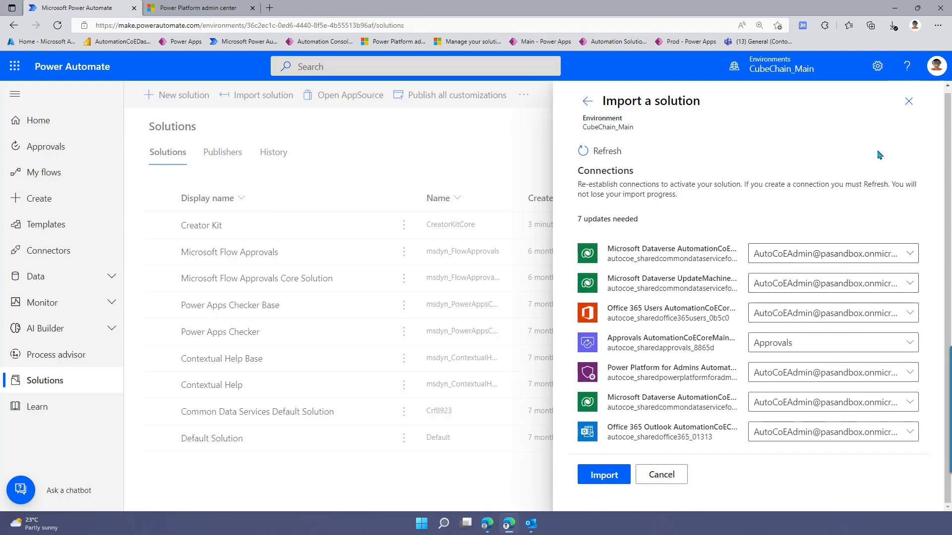
Step: View the new-connection page for the first Dataverse reference, refresh the connection list, and import the AutomationCoEMain solution
{"action": "left_click", "coordinate": [910, 257]}
{"action": "left_click", "coordinate": [790, 279]}
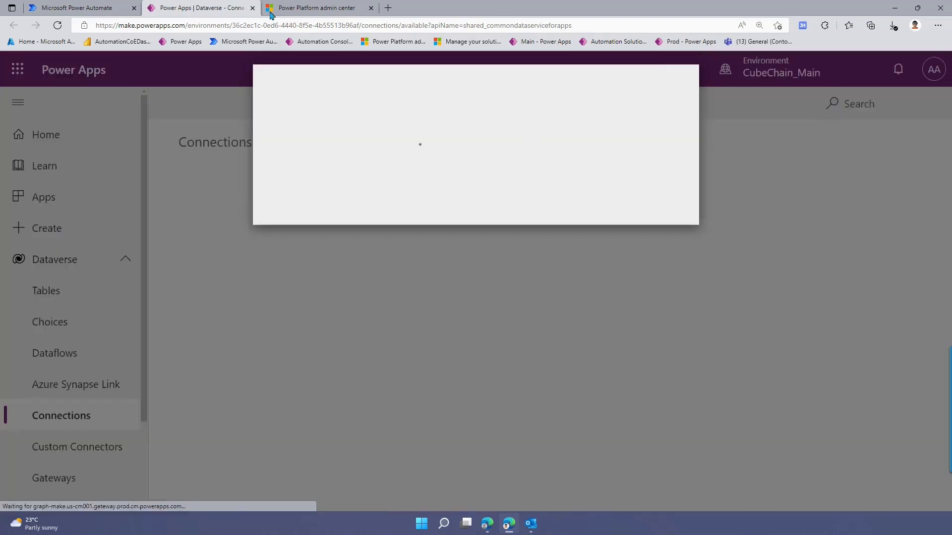
{"action": "left_click", "coordinate": [252, 8]}
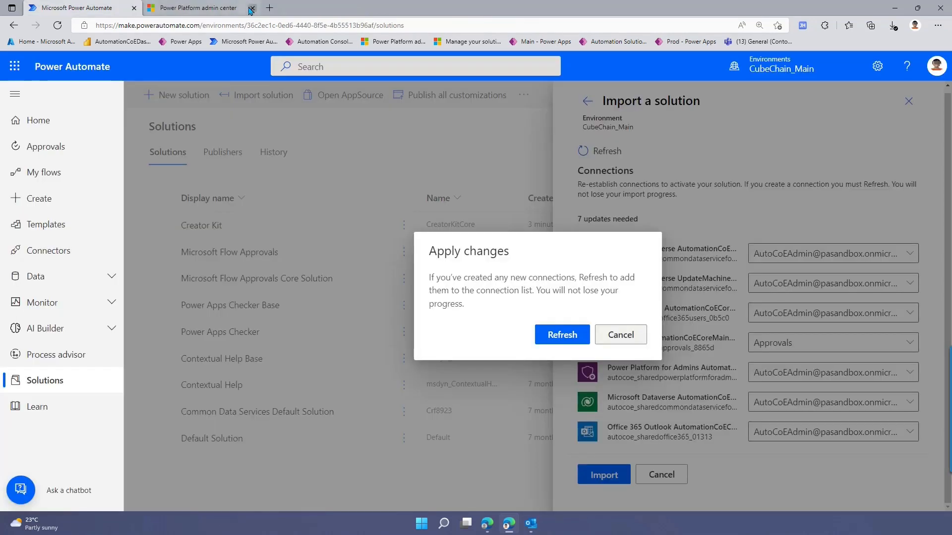
{"action": "left_click", "coordinate": [562, 336]}
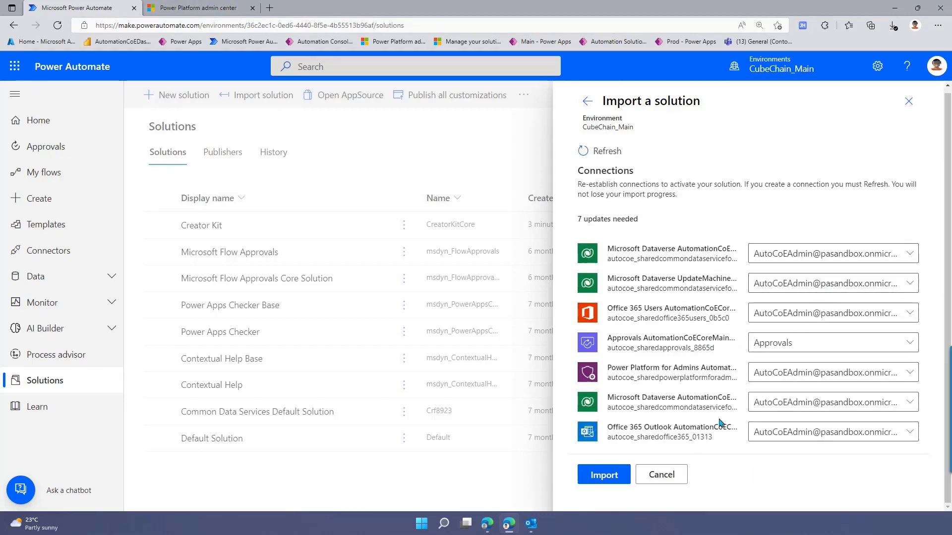
{"action": "left_click", "coordinate": [604, 483]}
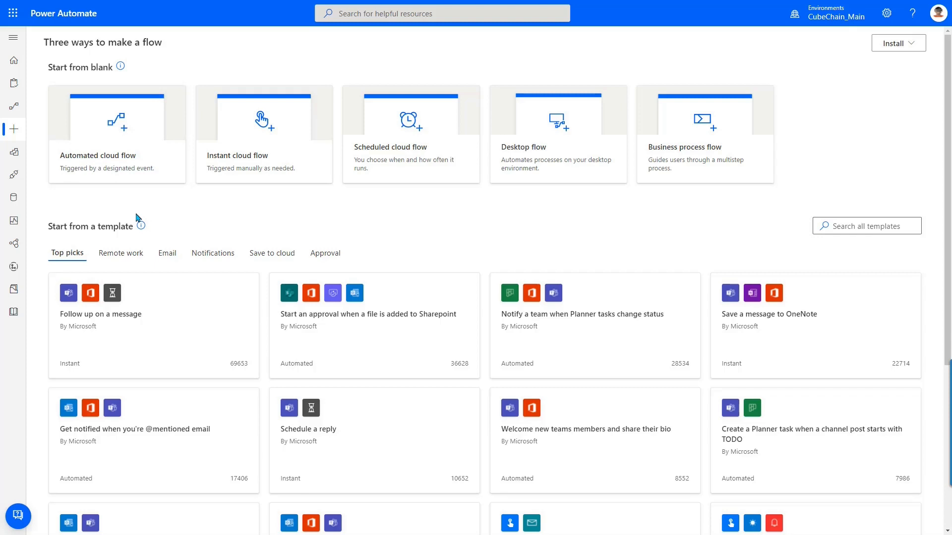
Step: Create an unnamed instant cloud flow that uses the "Manually trigger a flow" trigger
{"action": "left_click", "coordinate": [253, 162]}
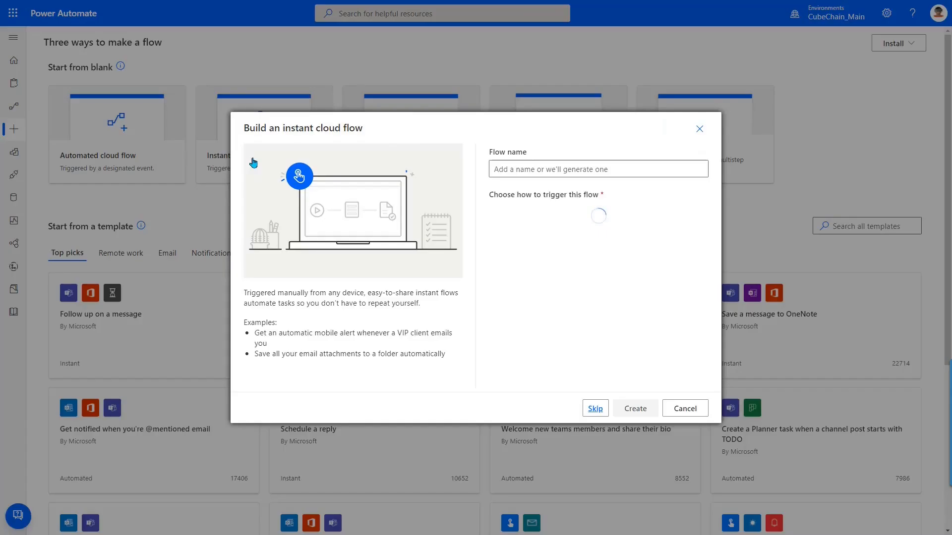
{"action": "left_click", "coordinate": [569, 221]}
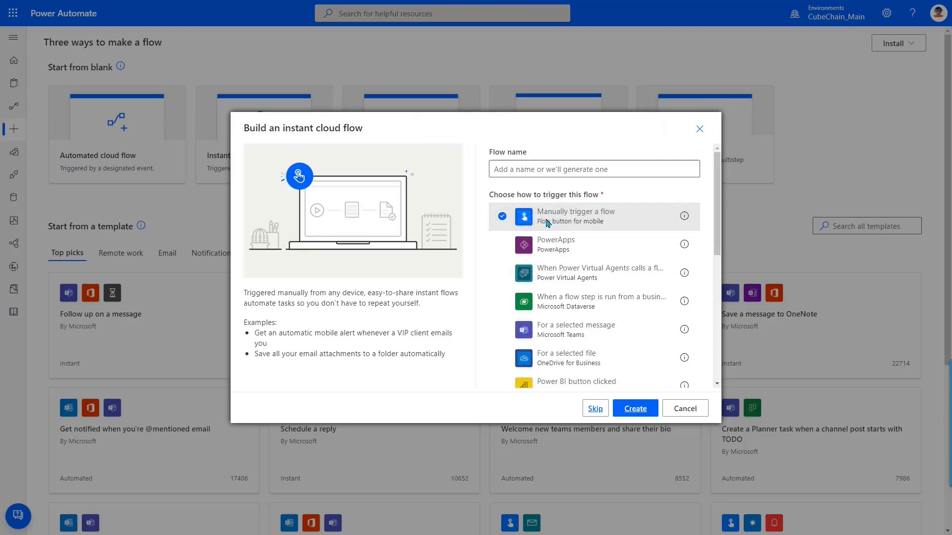
{"action": "left_click", "coordinate": [635, 409]}
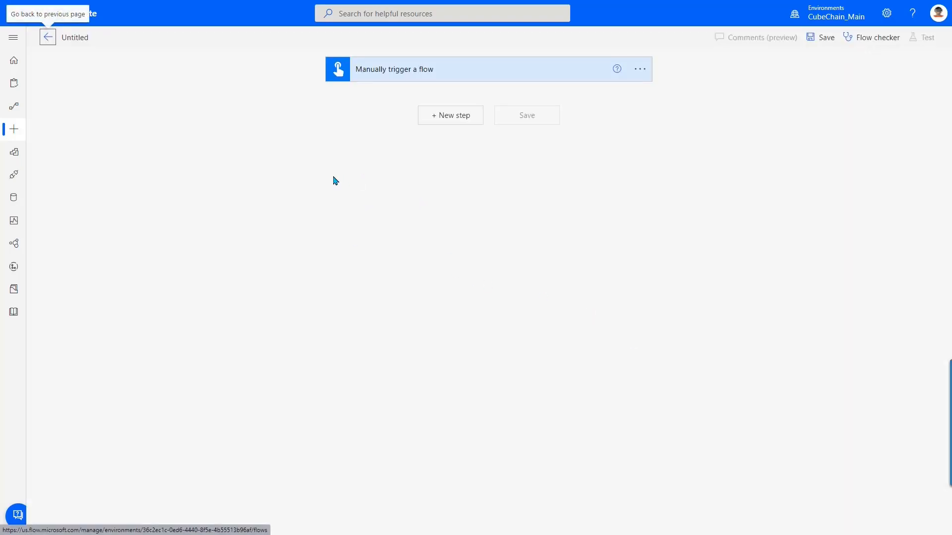
Step: Find and add the "Start and wait for an approval" action after the manual trigger
{"action": "left_click", "coordinate": [449, 118]}
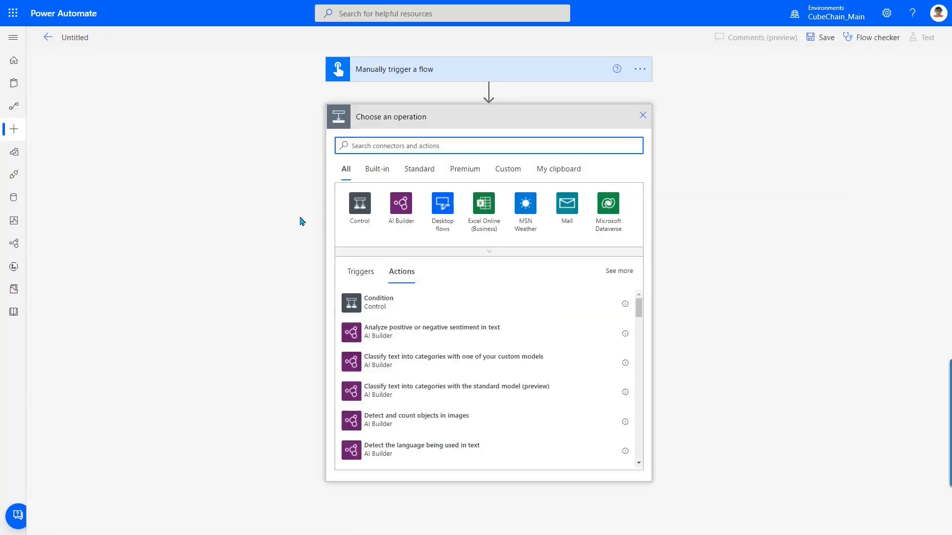
{"action": "type", "text": "approval"}
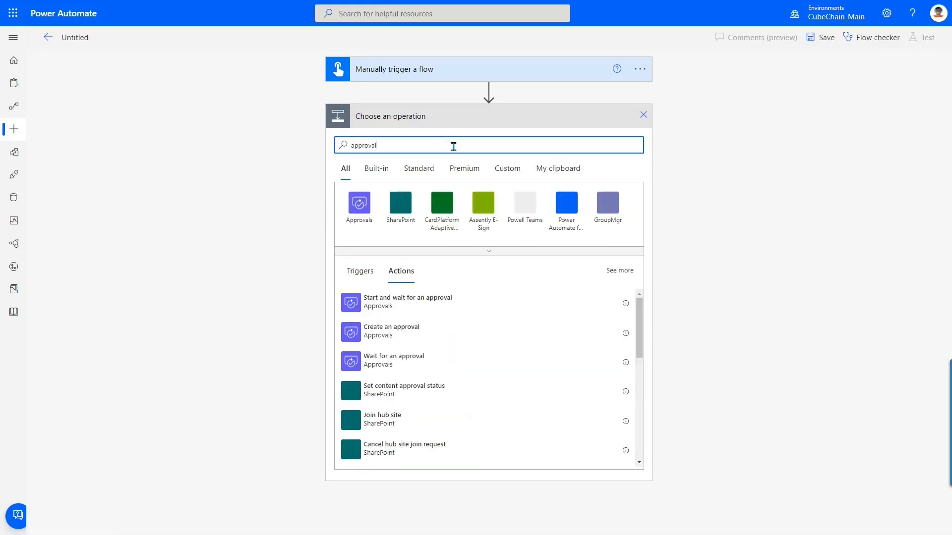
{"action": "left_click", "coordinate": [401, 304]}
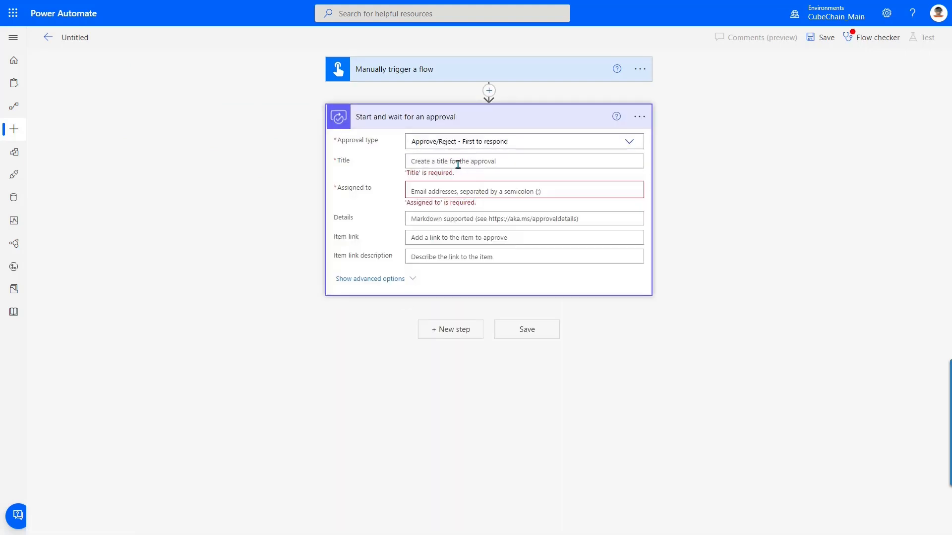
Step: Title the approval "Test", assign it to the Automation CoE admin account, enter the details "Approvals provision", and show the advanced options
{"action": "left_click", "coordinate": [446, 162]}
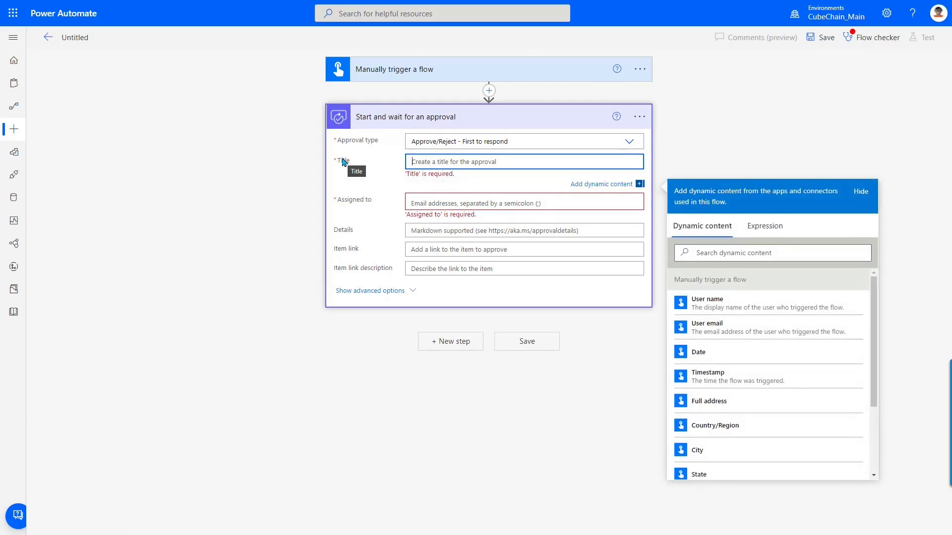
{"action": "type", "text": "Test"}
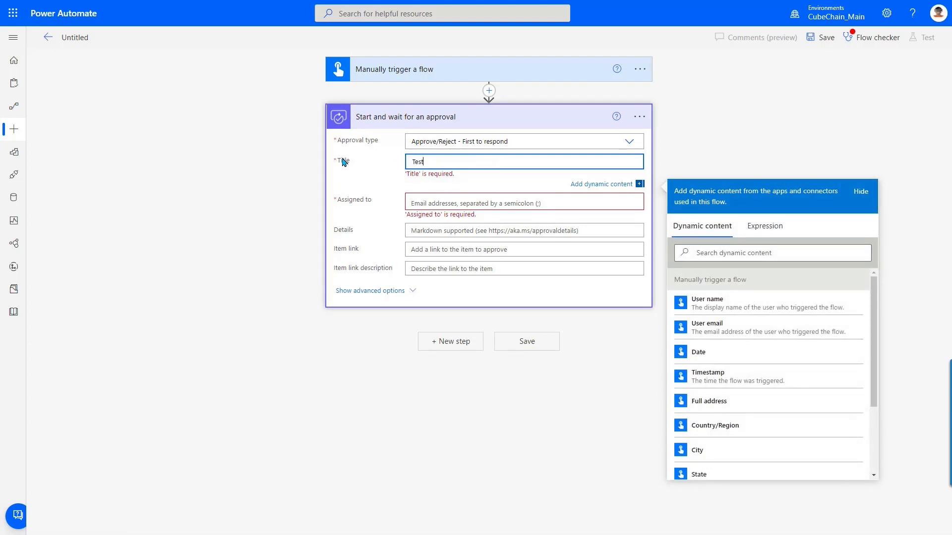
{"action": "double_click", "coordinate": [465, 162]}
{"action": "left_click", "coordinate": [431, 200]}
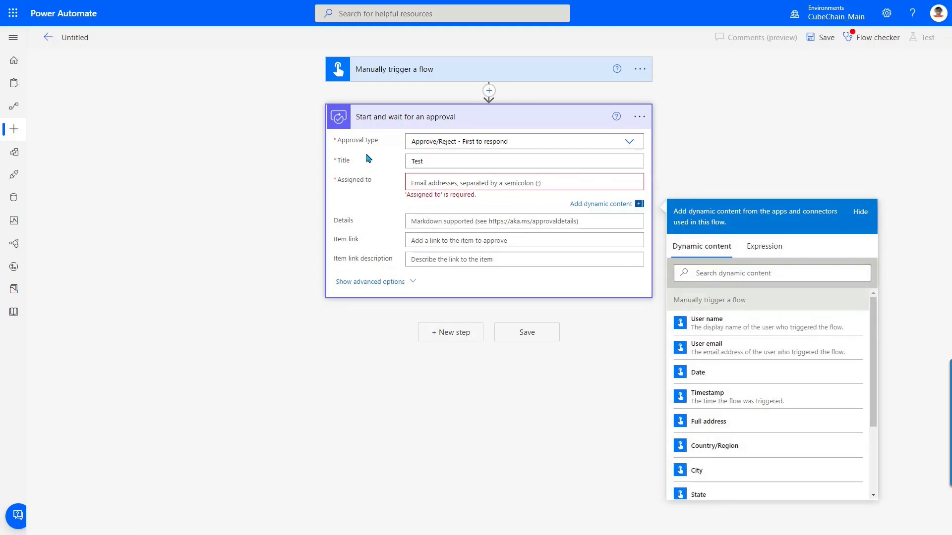
{"action": "type", "text": "auc"}
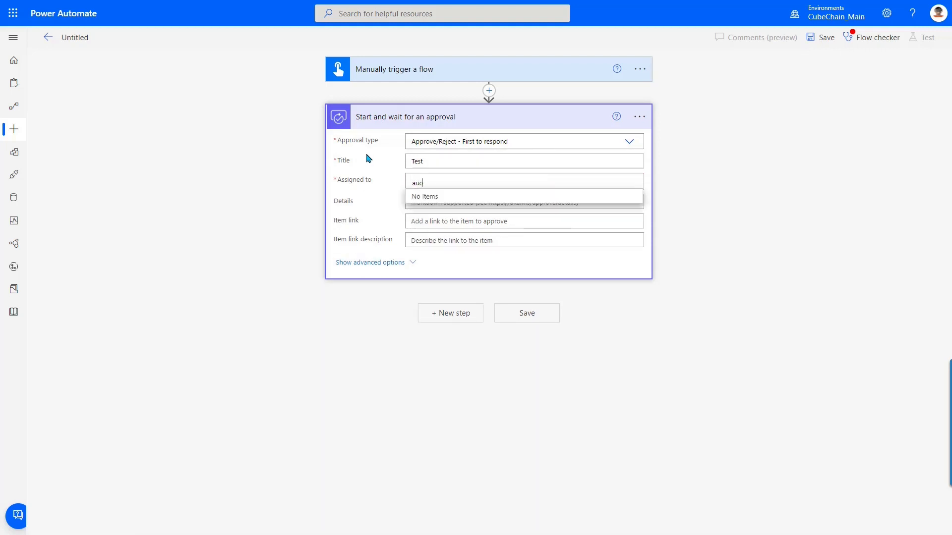
{"action": "type", "text": "to"}
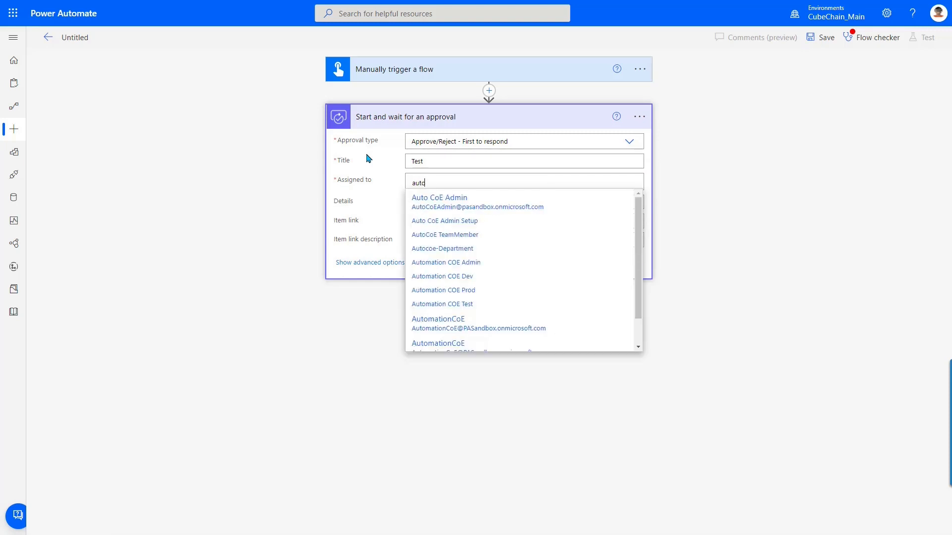
{"action": "left_click", "coordinate": [510, 205]}
{"action": "left_click", "coordinate": [488, 210]}
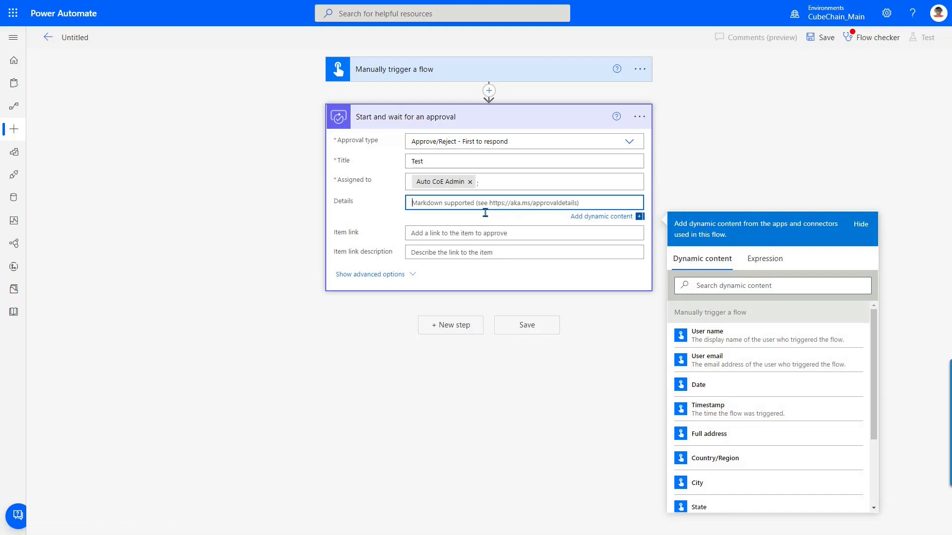
{"action": "type", "text": "Approvals provision"}
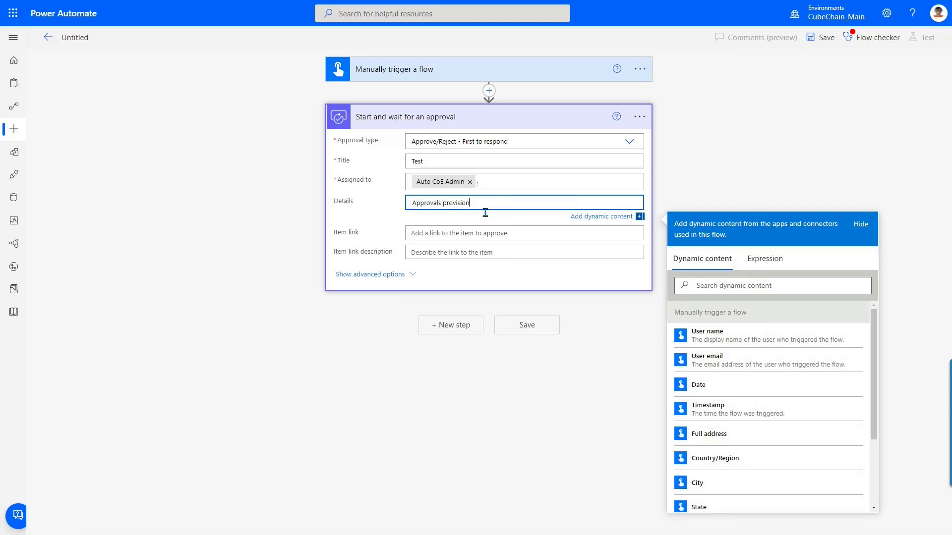
{"action": "left_click", "coordinate": [415, 279]}
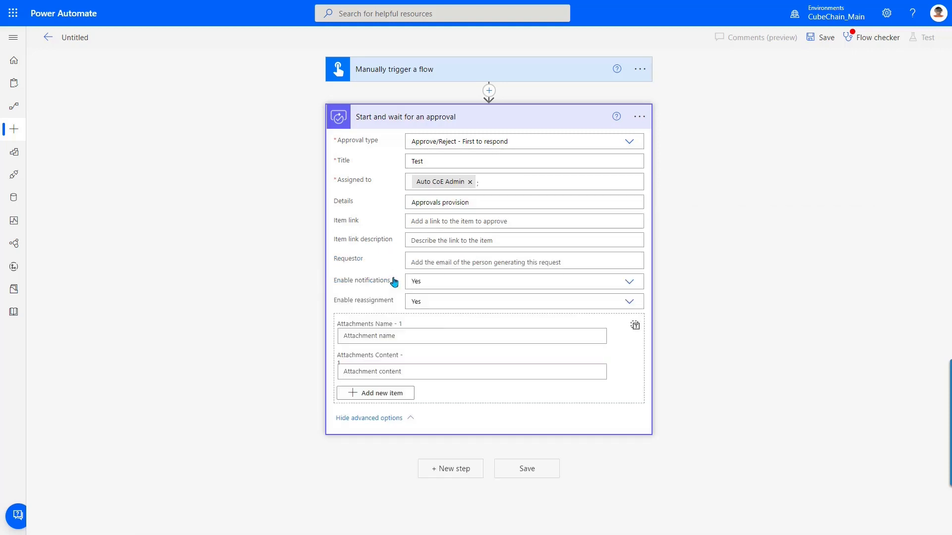
Step: Review the flow checker's findings for the approval action and save the flow
{"action": "left_click", "coordinate": [865, 38]}
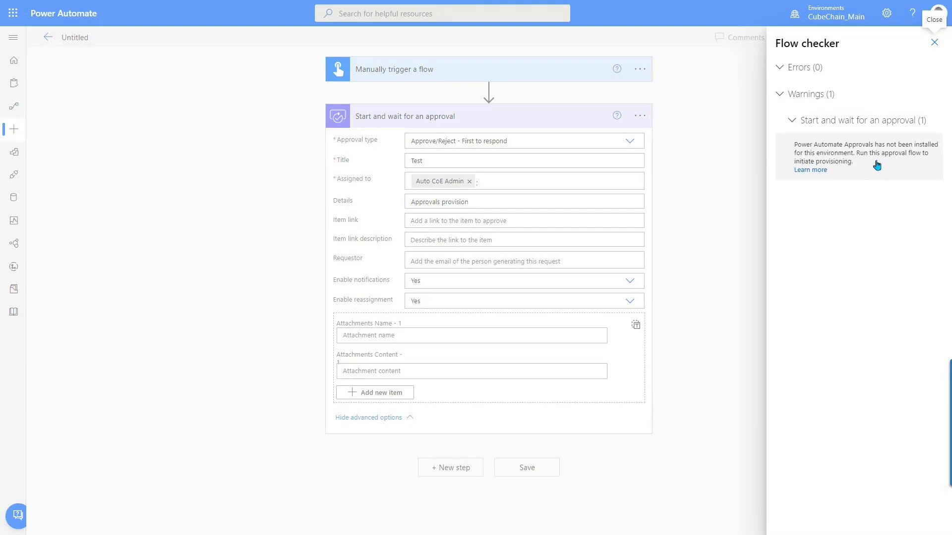
{"action": "left_click", "coordinate": [934, 42]}
{"action": "left_click", "coordinate": [813, 39]}
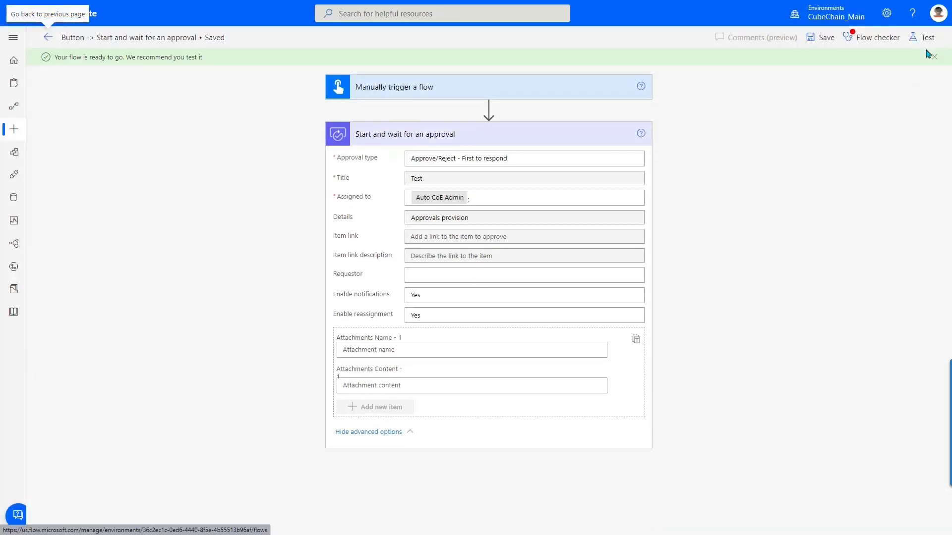
Step: Test the saved approval flow manually and run it to start provisioning approvals
{"action": "left_click", "coordinate": [933, 44]}
{"action": "left_click", "coordinate": [930, 45]}
{"action": "left_click", "coordinate": [809, 70]}
{"action": "left_click", "coordinate": [804, 516]}
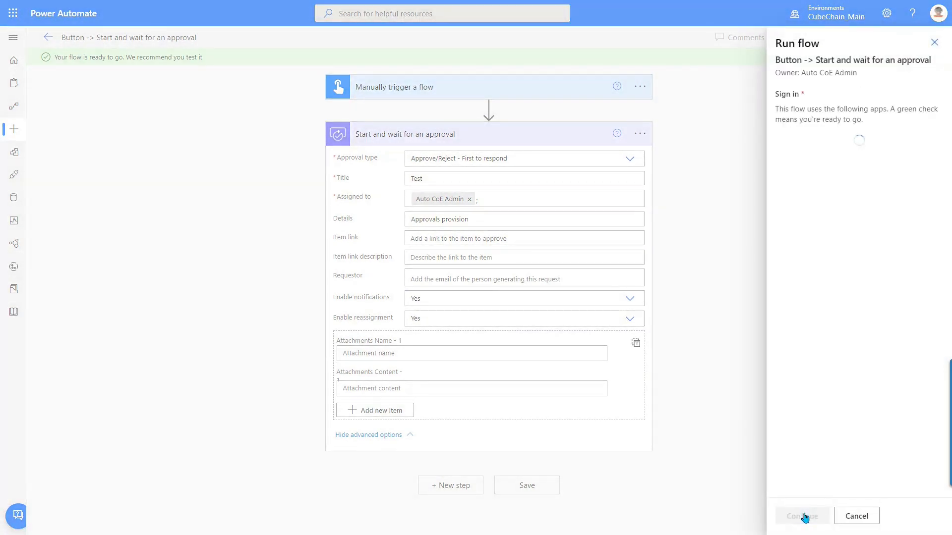
{"action": "left_click", "coordinate": [804, 516]}
{"action": "left_click", "coordinate": [804, 517]}
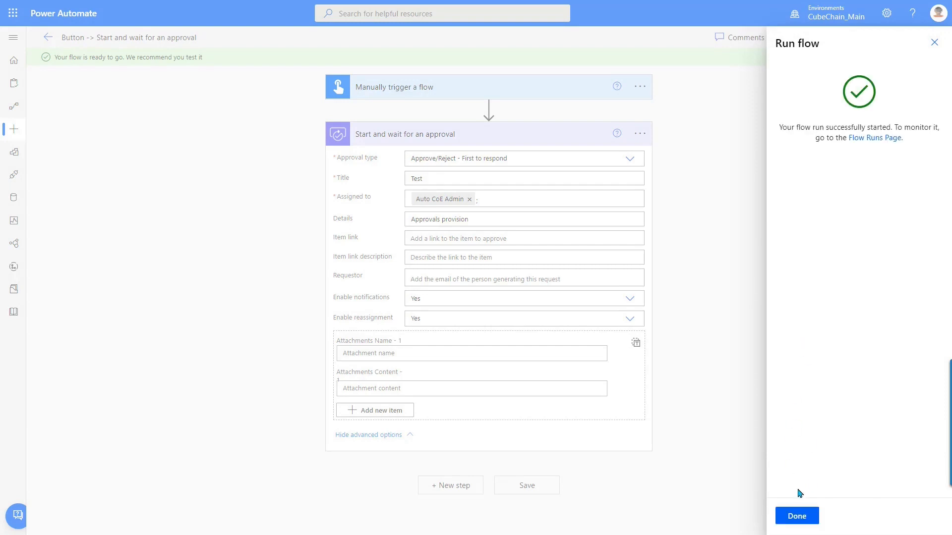
Step: Close the flow run confirmation and view the security roles included in the Automation CoE Main solution
{"action": "left_click", "coordinate": [796, 516]}
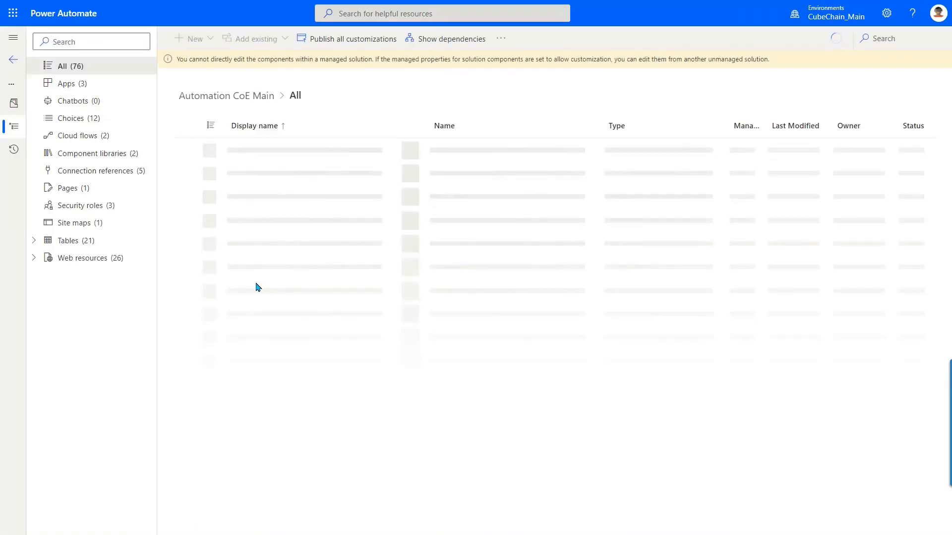
{"action": "left_click", "coordinate": [83, 205]}
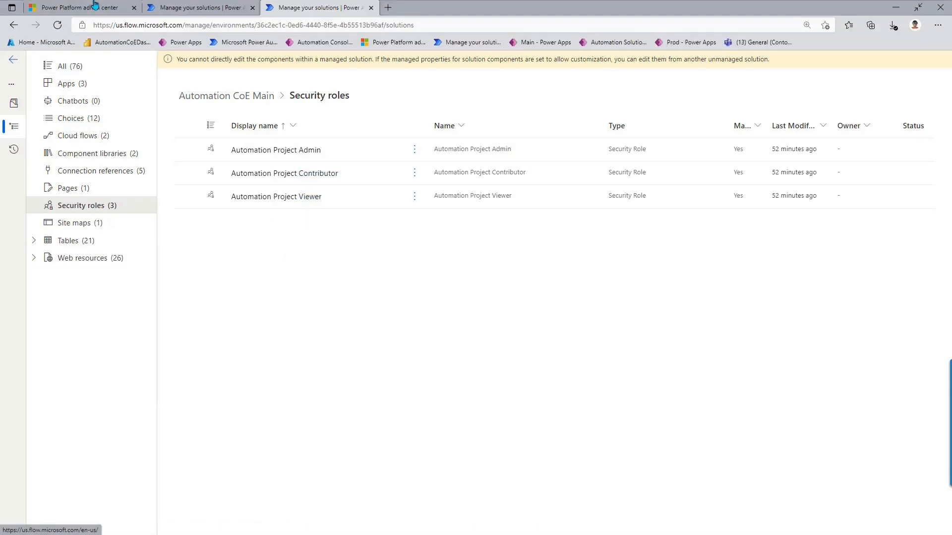
Step: Switch to the Power Platform admin center and open the full list of security roles for the CubeChain_Main environment
{"action": "left_click", "coordinate": [95, 5]}
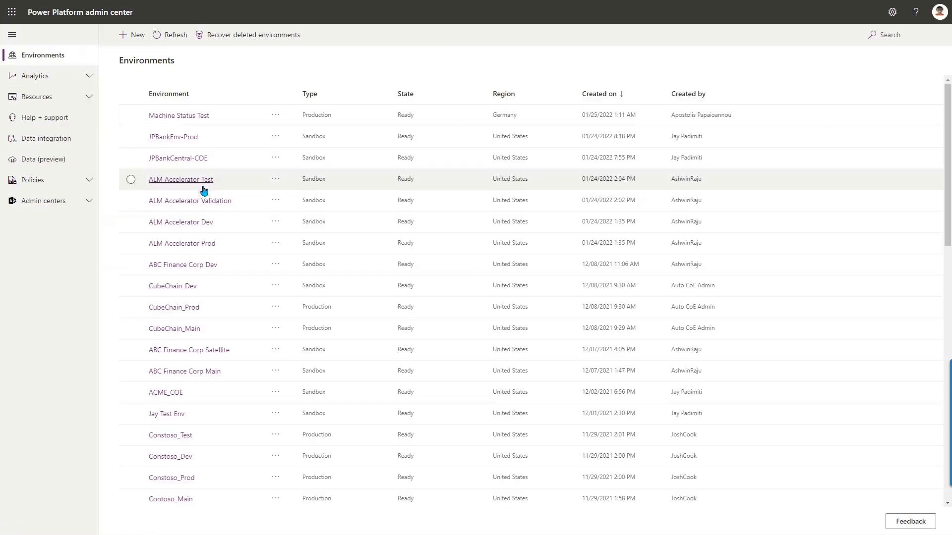
{"action": "left_click", "coordinate": [179, 329]}
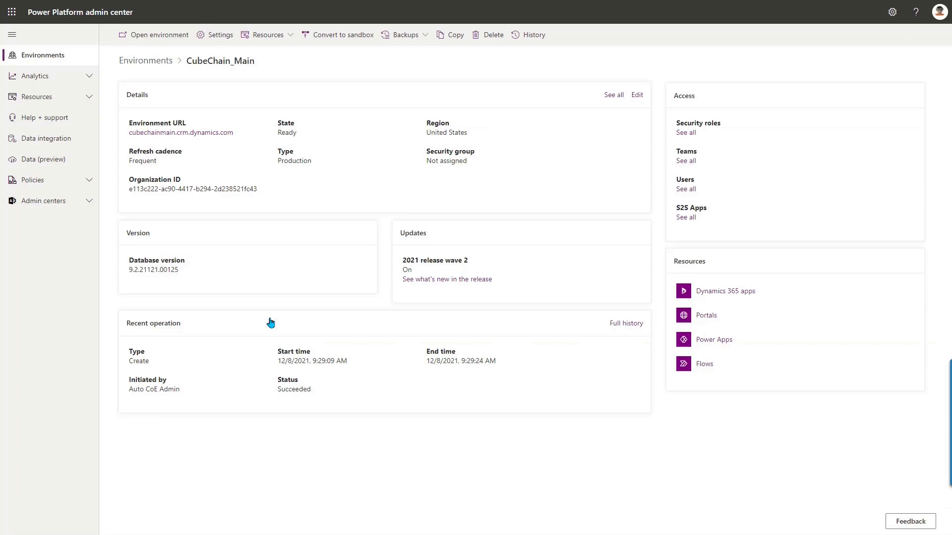
{"action": "left_click", "coordinate": [687, 133]}
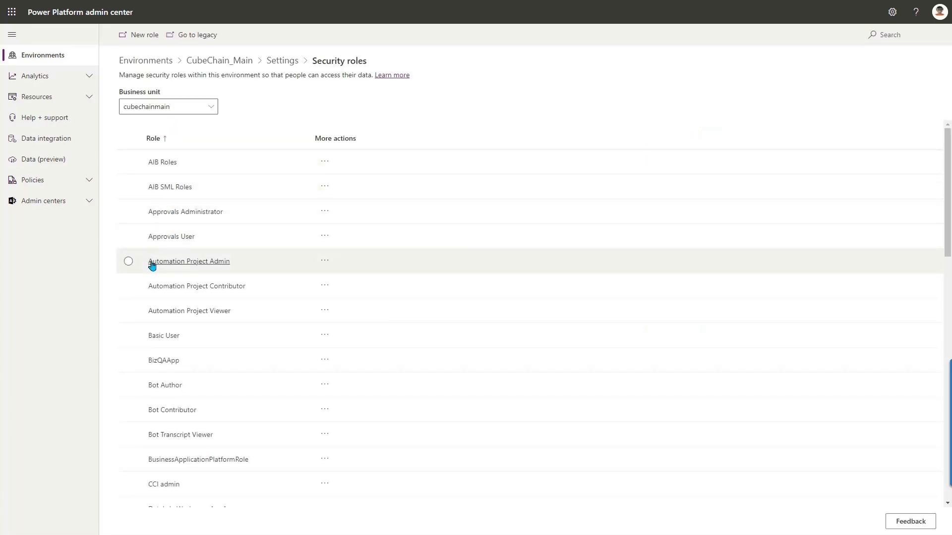
Step: Assign the Automation Project Admin security role to the Automation CoE Admin account and one more administrator
{"action": "left_click", "coordinate": [182, 266]}
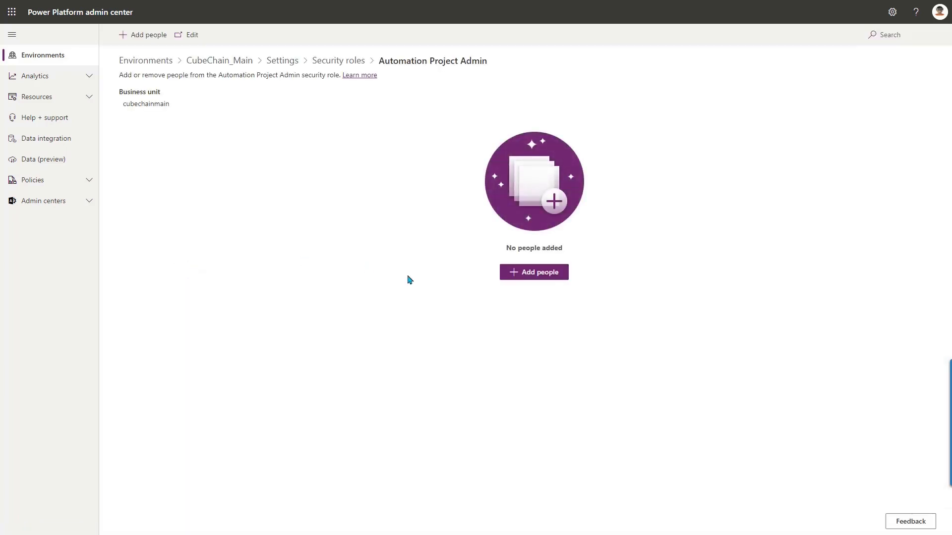
{"action": "left_click", "coordinate": [527, 279]}
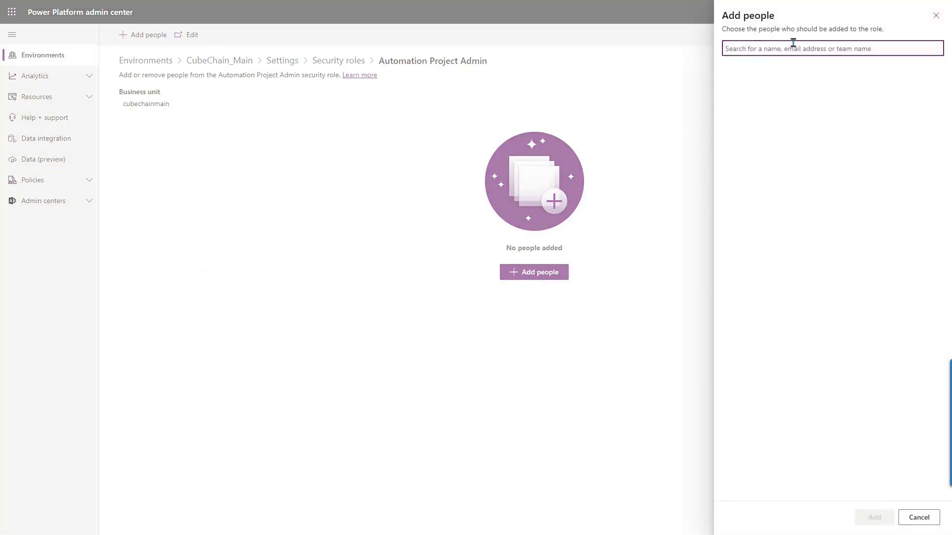
{"action": "type", "text": "auto"}
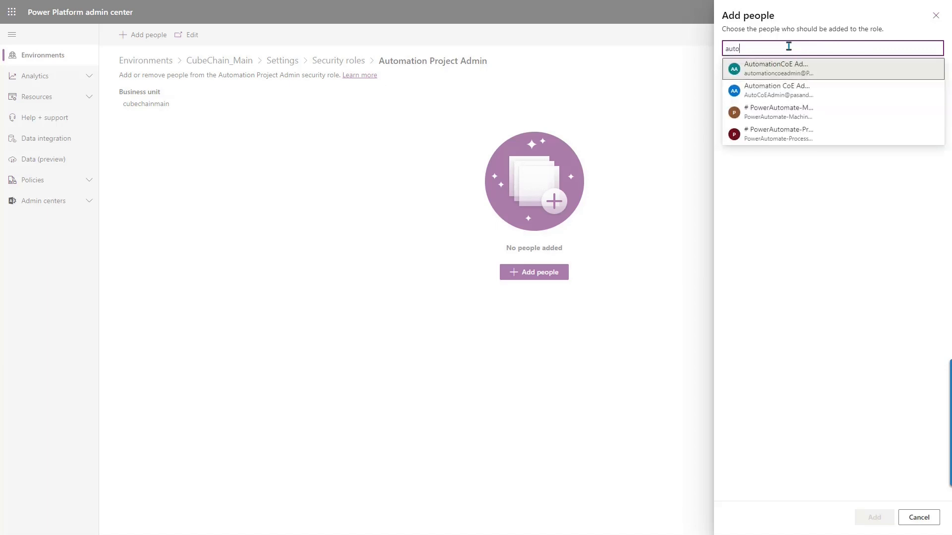
{"action": "left_click", "coordinate": [806, 95]}
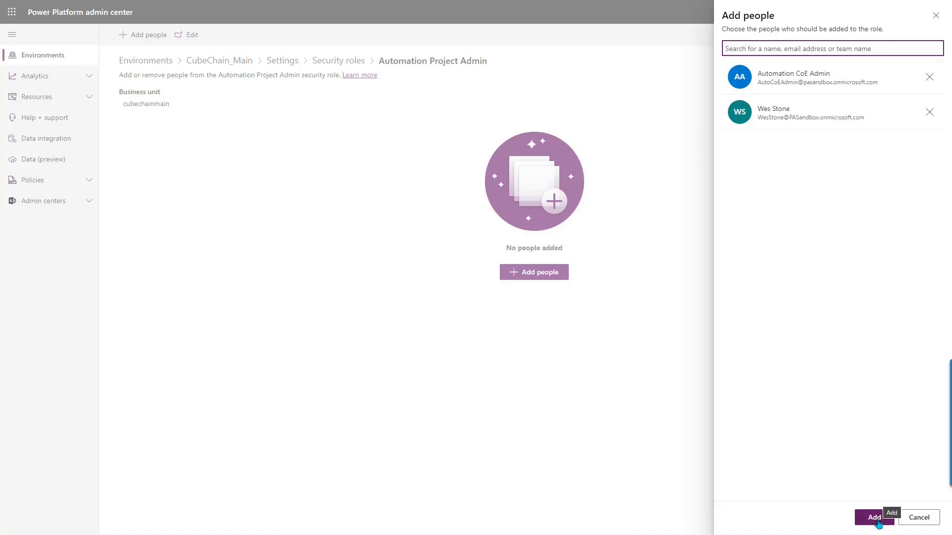
{"action": "left_click", "coordinate": [873, 518]}
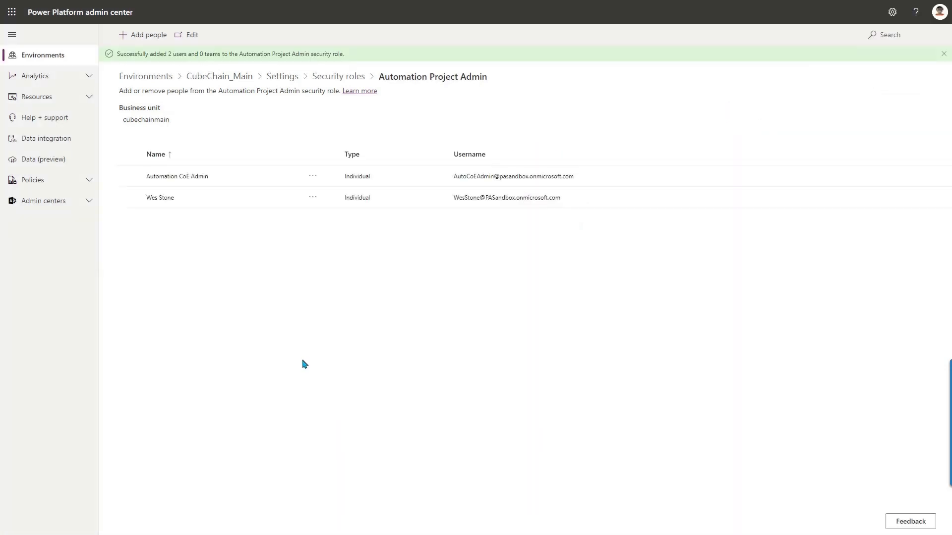
Step: Assign the Automation Project Contributor security role to the two contributor users
{"action": "left_click", "coordinate": [341, 78]}
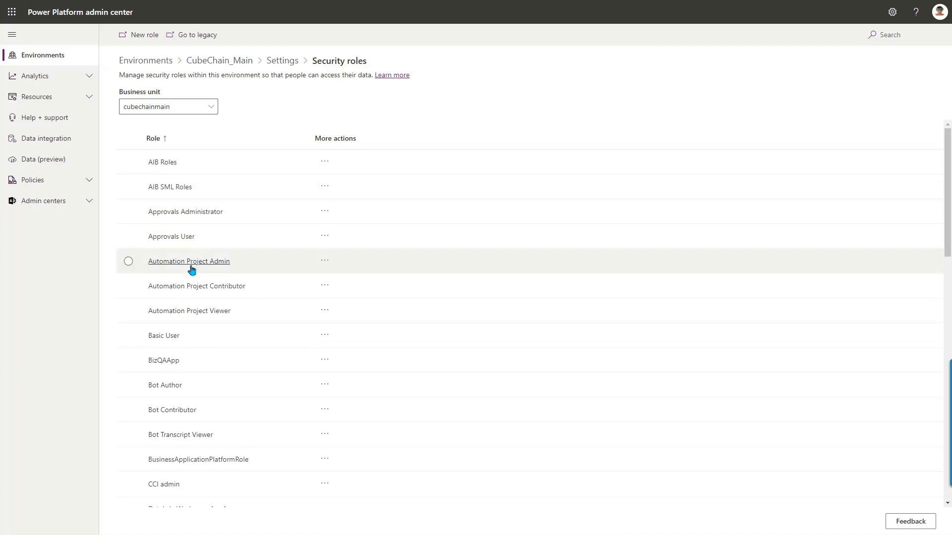
{"action": "left_click", "coordinate": [179, 287]}
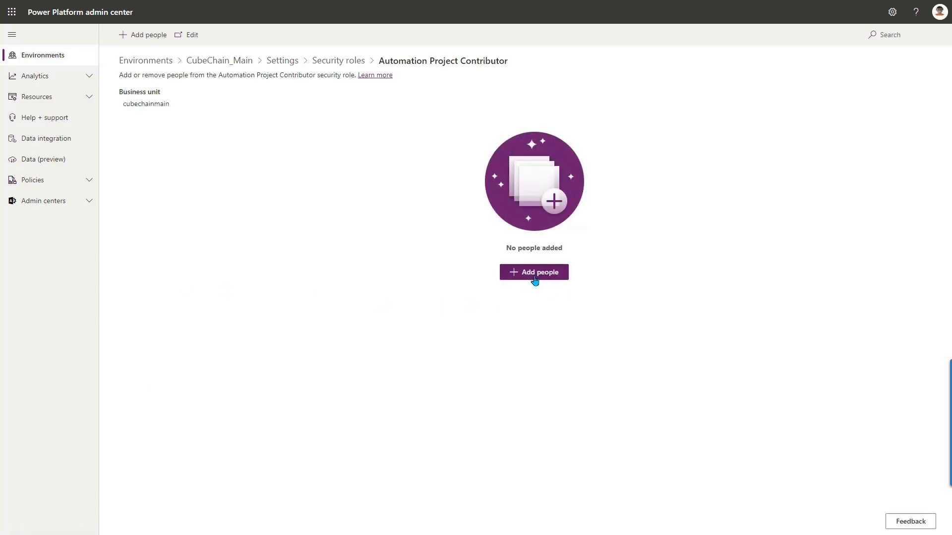
{"action": "left_click", "coordinate": [539, 277]}
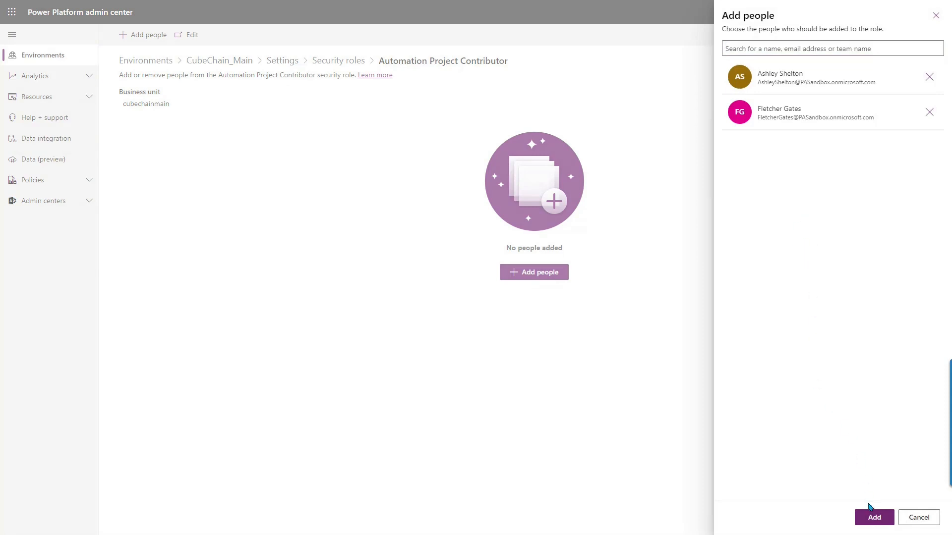
{"action": "left_click", "coordinate": [874, 522]}
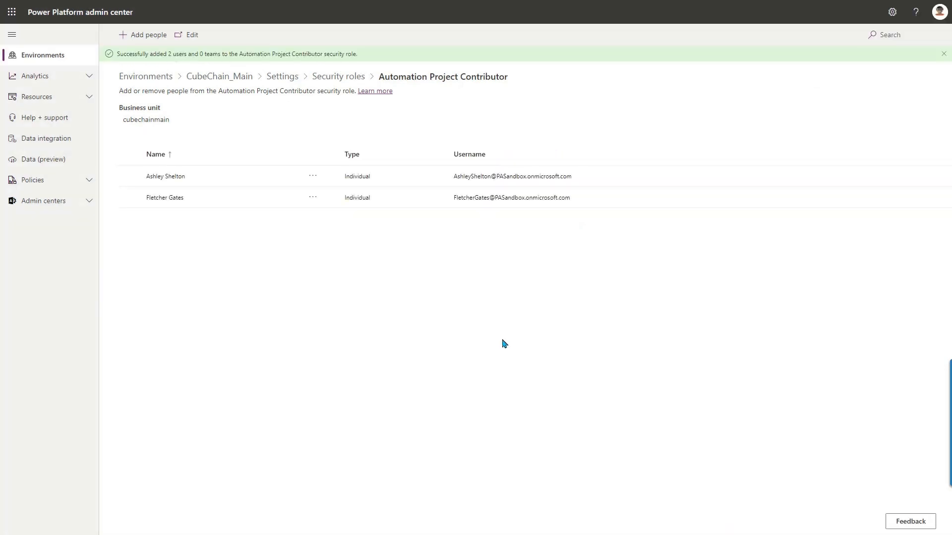
Step: Assign the Automation Project Viewer security role to the viewer user
{"action": "left_click", "coordinate": [335, 78]}
{"action": "left_click", "coordinate": [216, 312]}
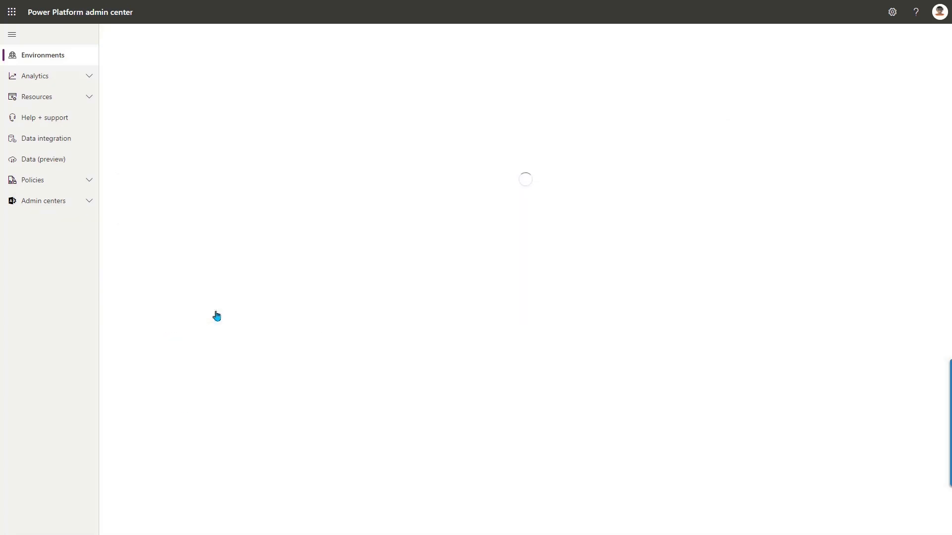
{"action": "left_click", "coordinate": [538, 270]}
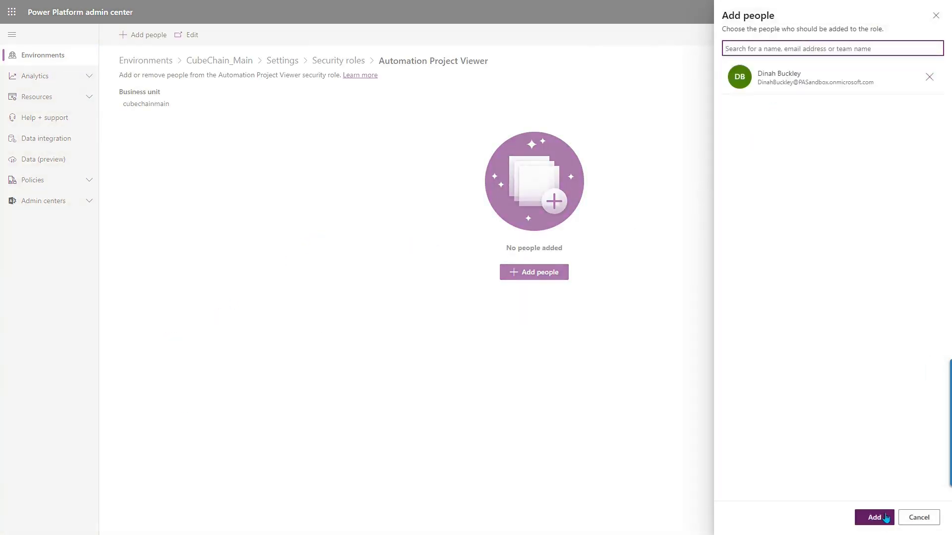
{"action": "left_click", "coordinate": [872, 517]}
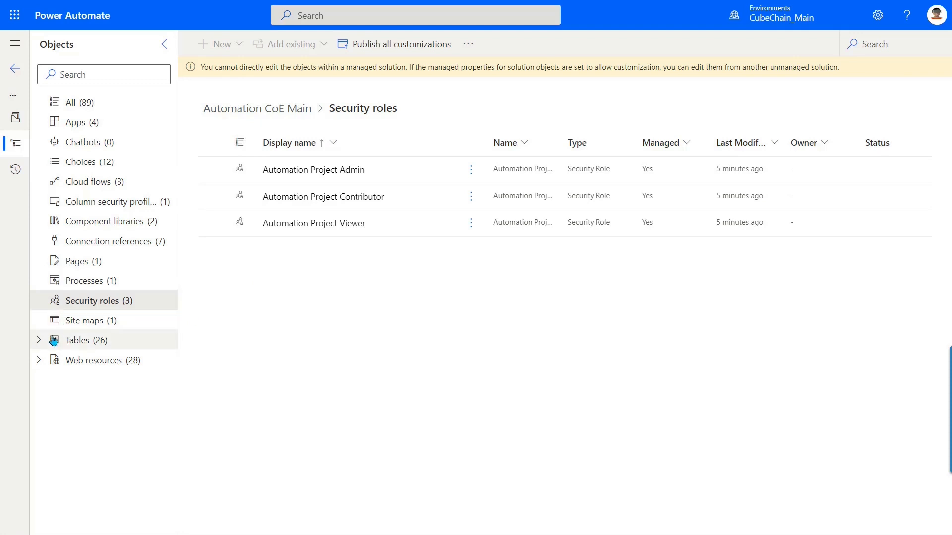
Step: Open the Desktop Flow Action table among the tables of the Automation CoE Main solution in Power Automate
{"action": "left_click", "coordinate": [35, 342]}
{"action": "scroll", "coordinate": [38, 332], "scroll_direction": "down", "scroll_amount": 3}
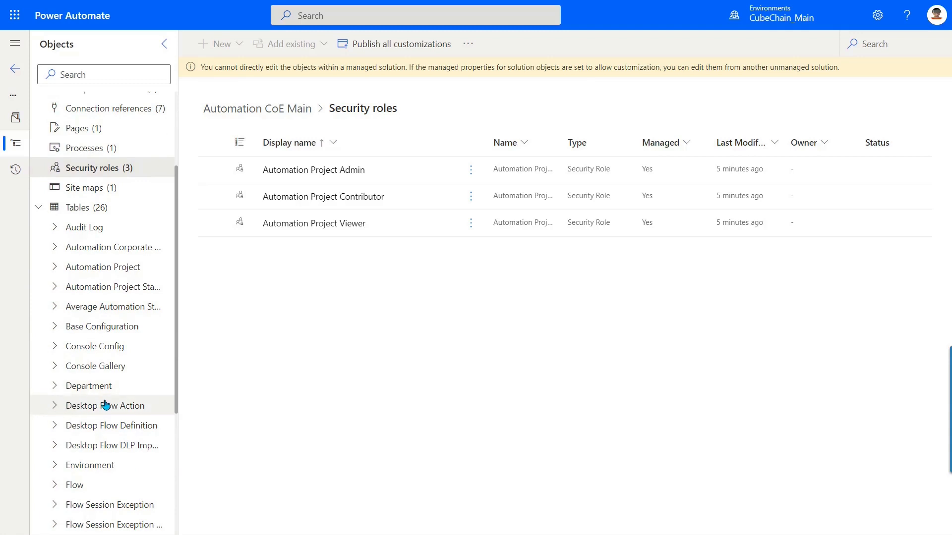
{"action": "left_click", "coordinate": [55, 406]}
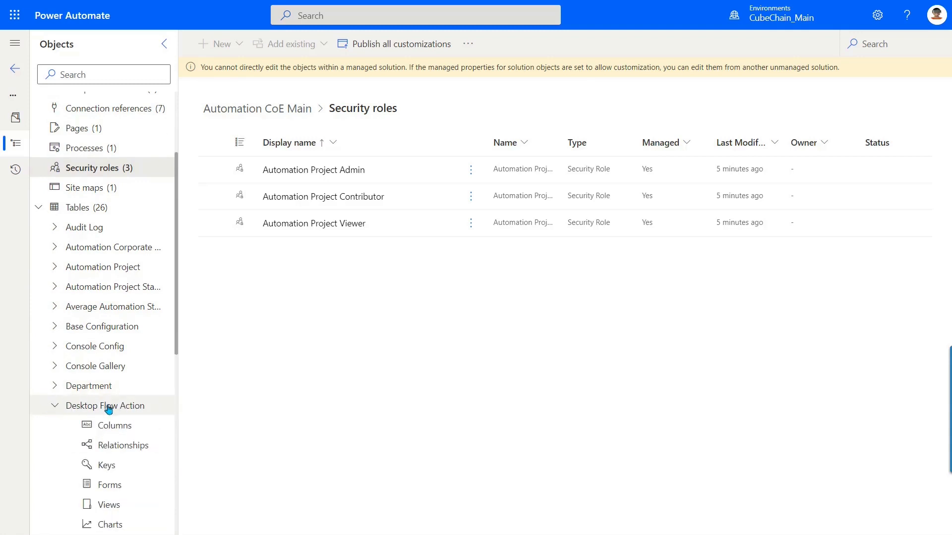
{"action": "scroll", "coordinate": [96, 361], "scroll_direction": "down", "scroll_amount": 2}
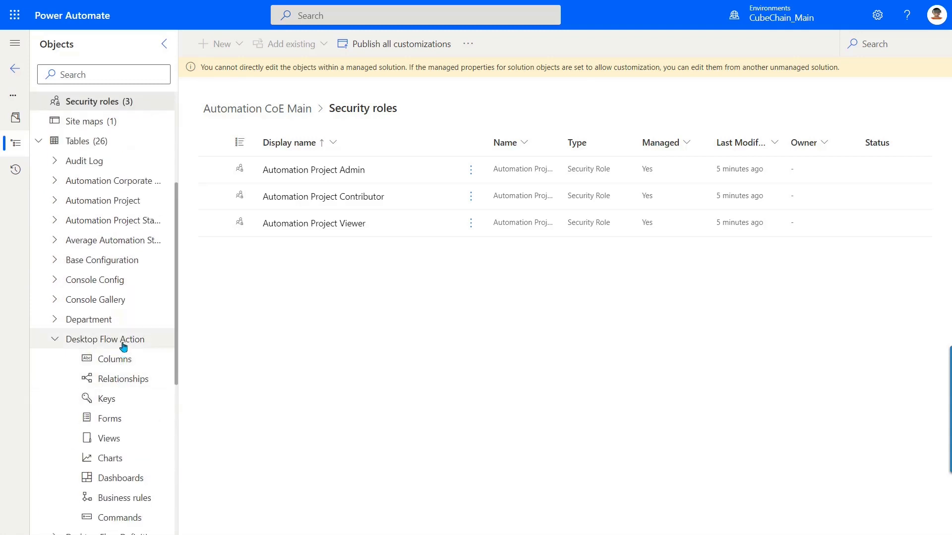
{"action": "left_click", "coordinate": [123, 346]}
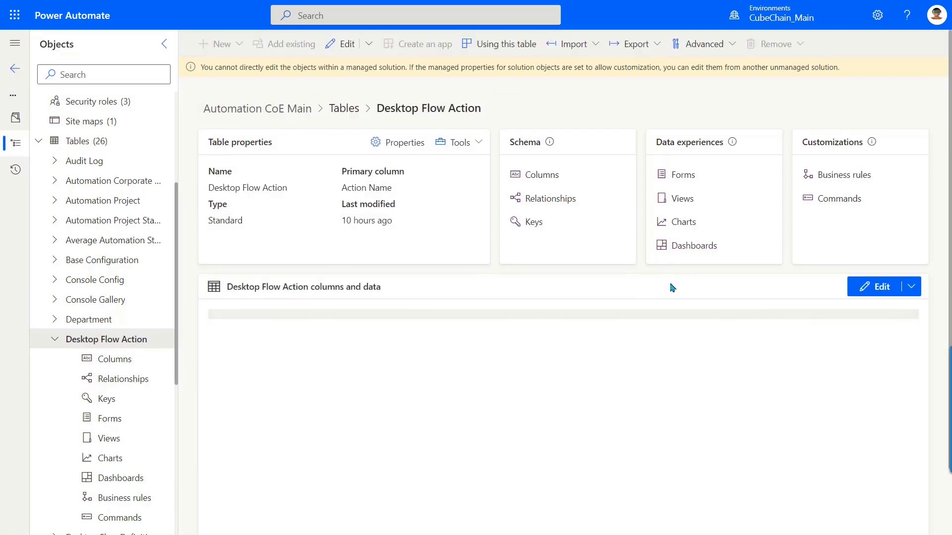
Step: Import autocoe_desktopflowactions.csv into the Desktop Flow Action table and look over the imported rows
{"action": "left_click", "coordinate": [594, 47]}
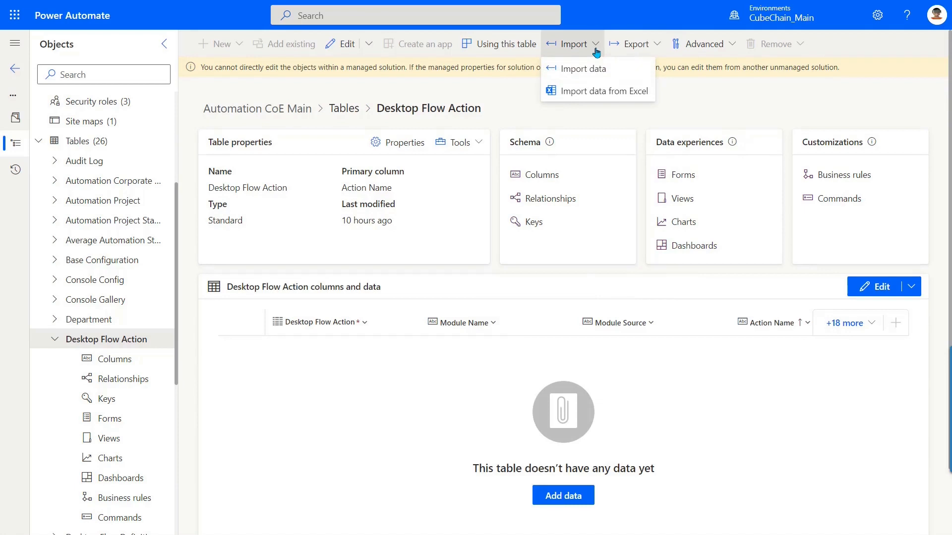
{"action": "left_click", "coordinate": [593, 93]}
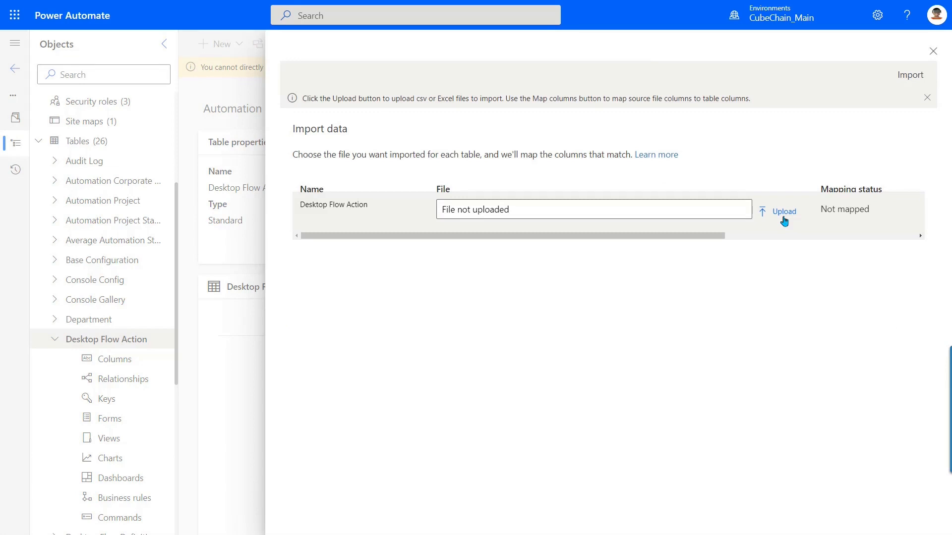
{"action": "left_click", "coordinate": [784, 221]}
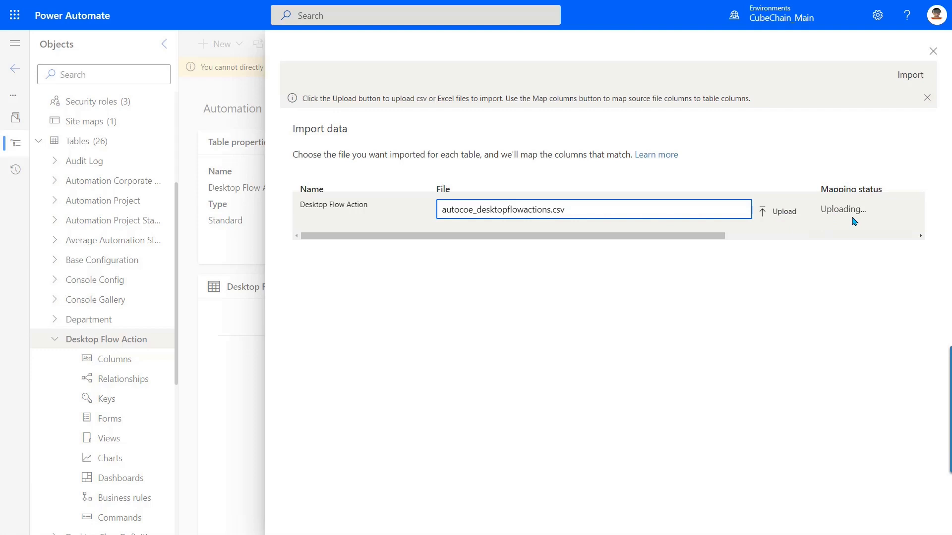
{"action": "left_click", "coordinate": [913, 81]}
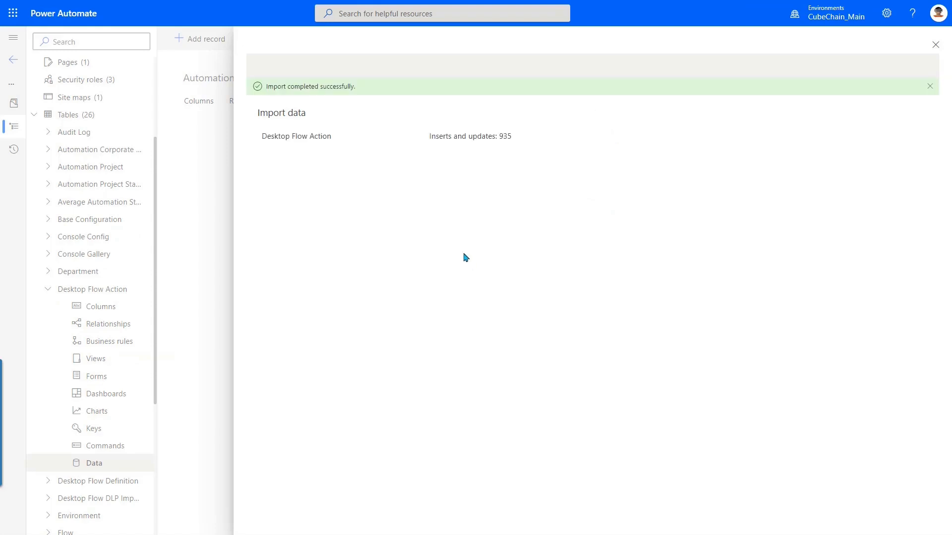
{"action": "left_click", "coordinate": [935, 44]}
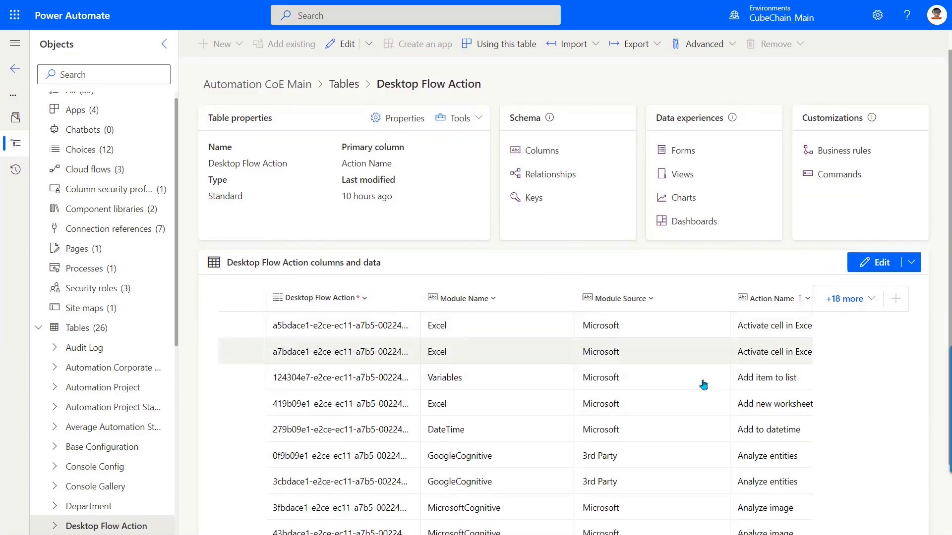
{"action": "scroll", "coordinate": [696, 382], "scroll_direction": "down", "scroll_amount": 2}
{"action": "scroll", "coordinate": [743, 369], "scroll_direction": "up", "scroll_amount": 2}
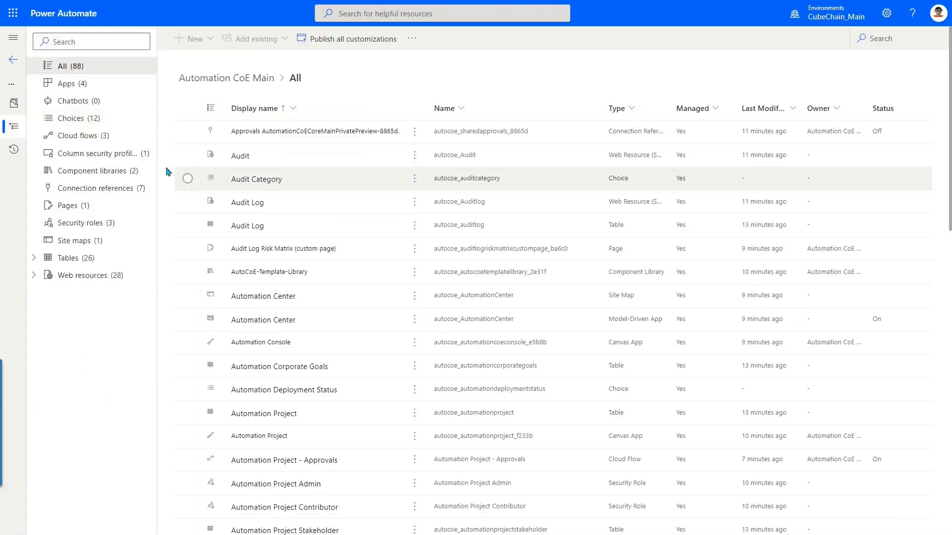
Step: Open the Sync Environments cloud flow from the Automation CoE Main solution and run it
{"action": "left_click", "coordinate": [85, 135]}
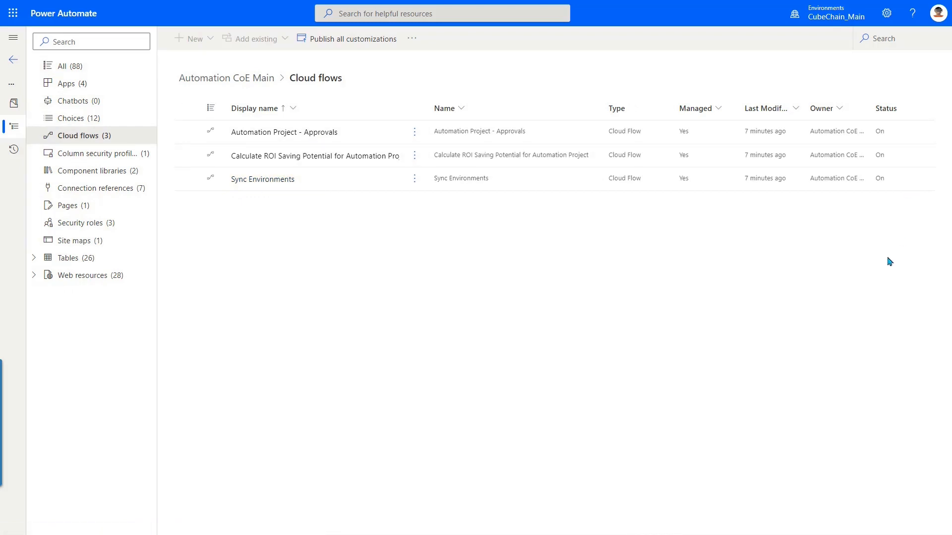
{"action": "left_click", "coordinate": [257, 179]}
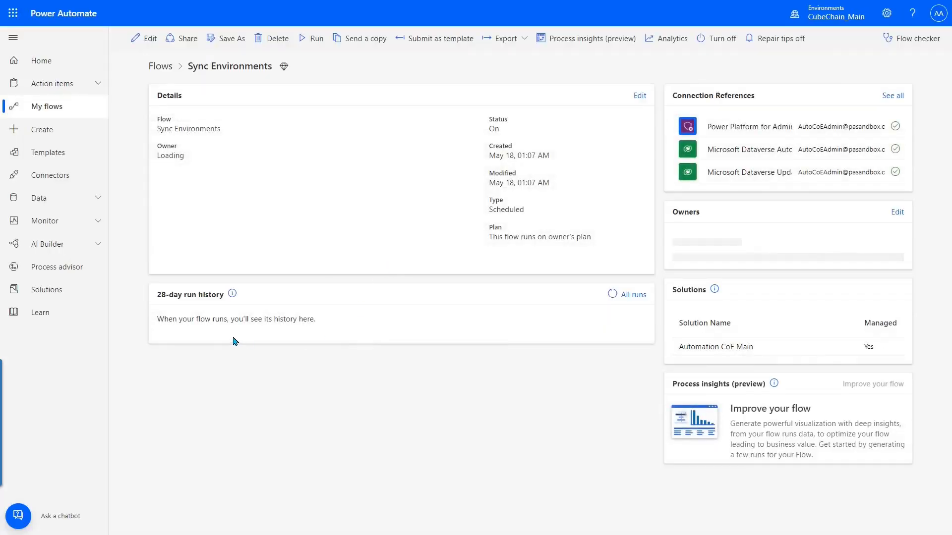
{"action": "left_click", "coordinate": [315, 43]}
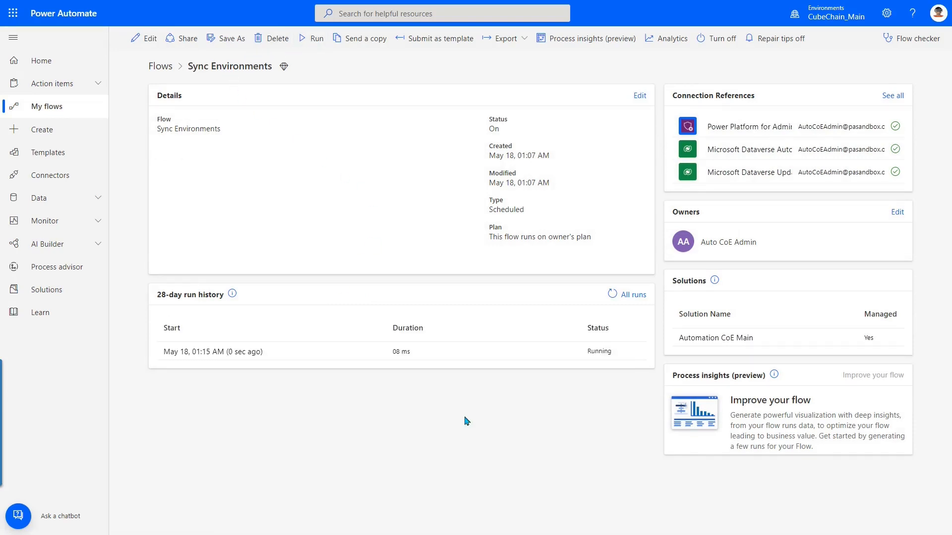